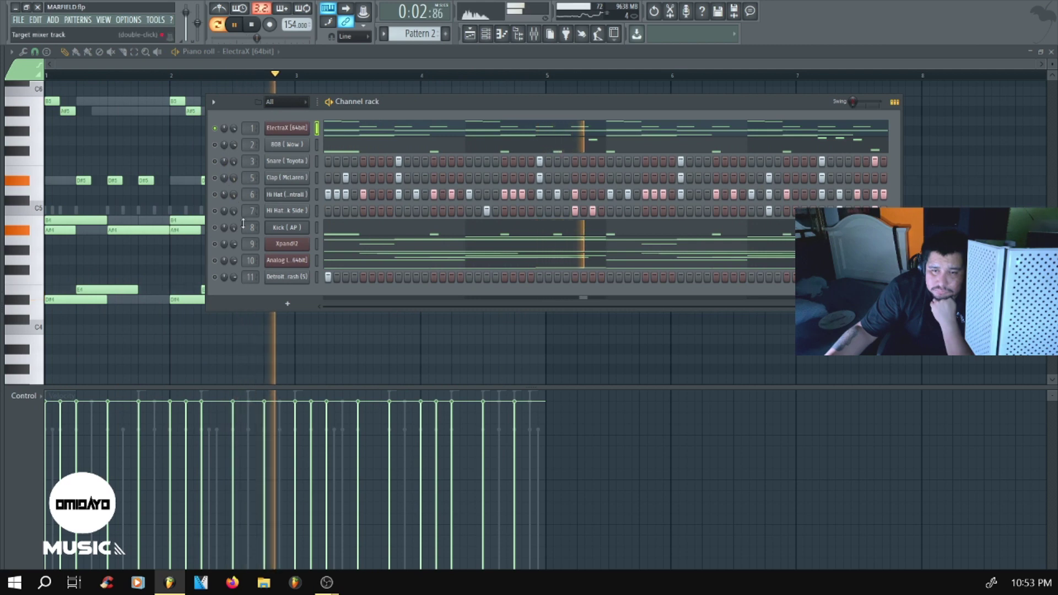
Step: Unmute the Xpand!2 channel to hear it with ElectraX, and view its instrument settings during playback
left_click(214, 244)
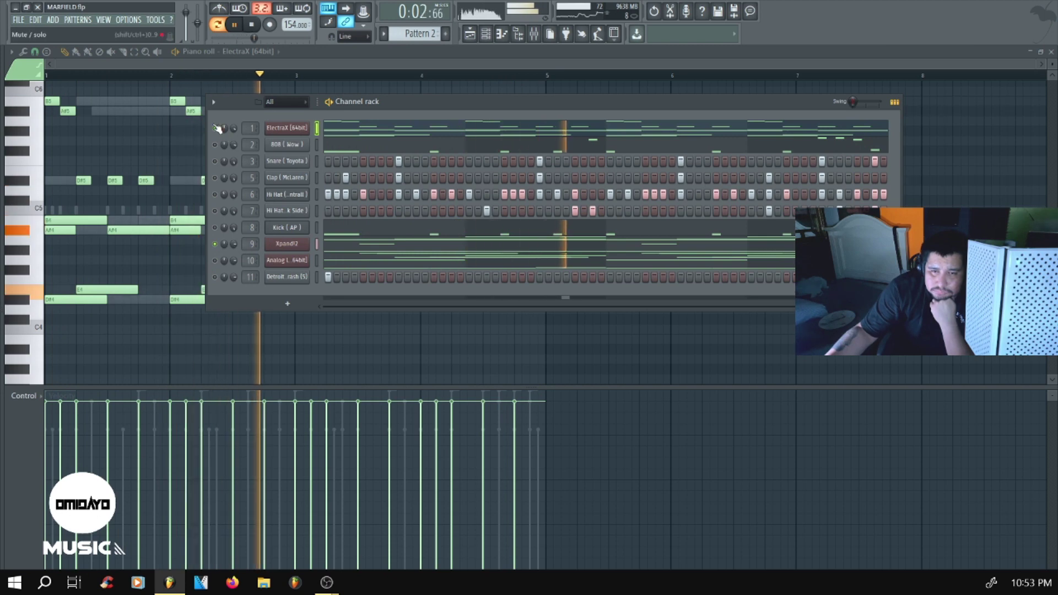
left_click(286, 243)
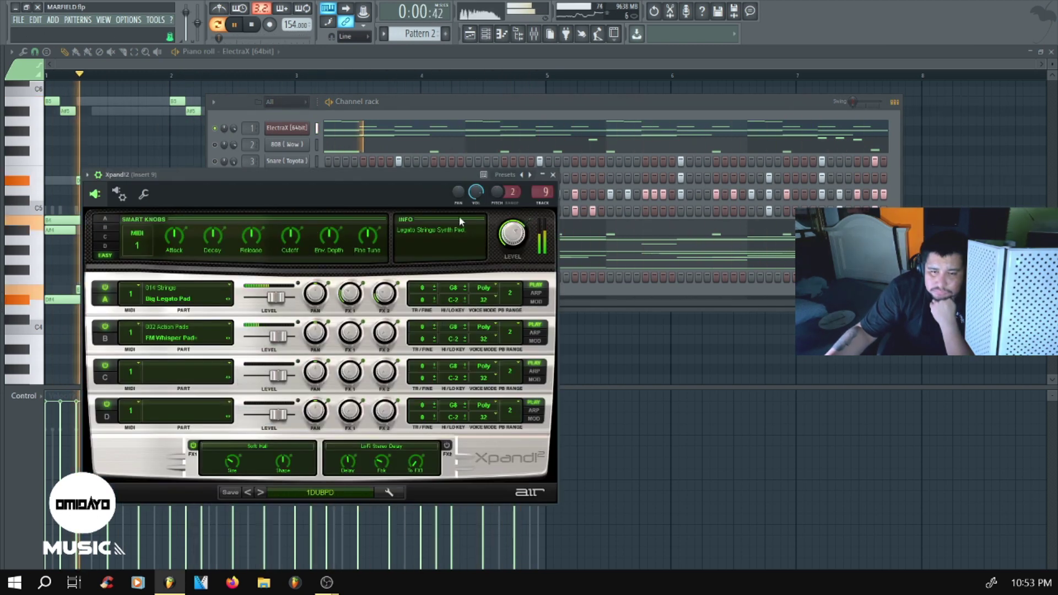
left_click(560, 178)
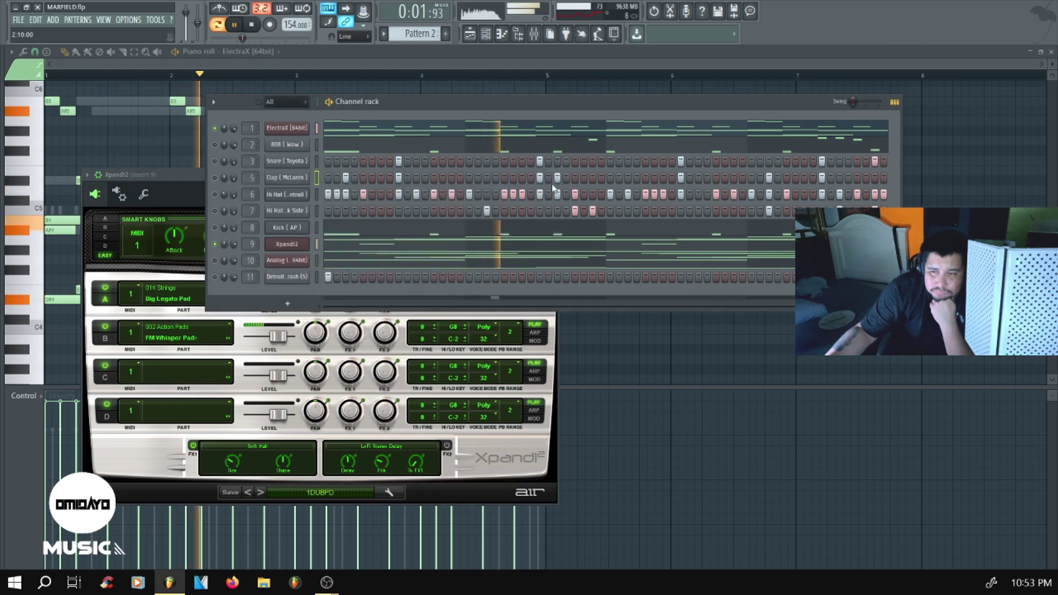
Step: Examine the Xpand!2 notes in the piano roll, then return to the channel rack and replay the pattern
left_click(334, 246)
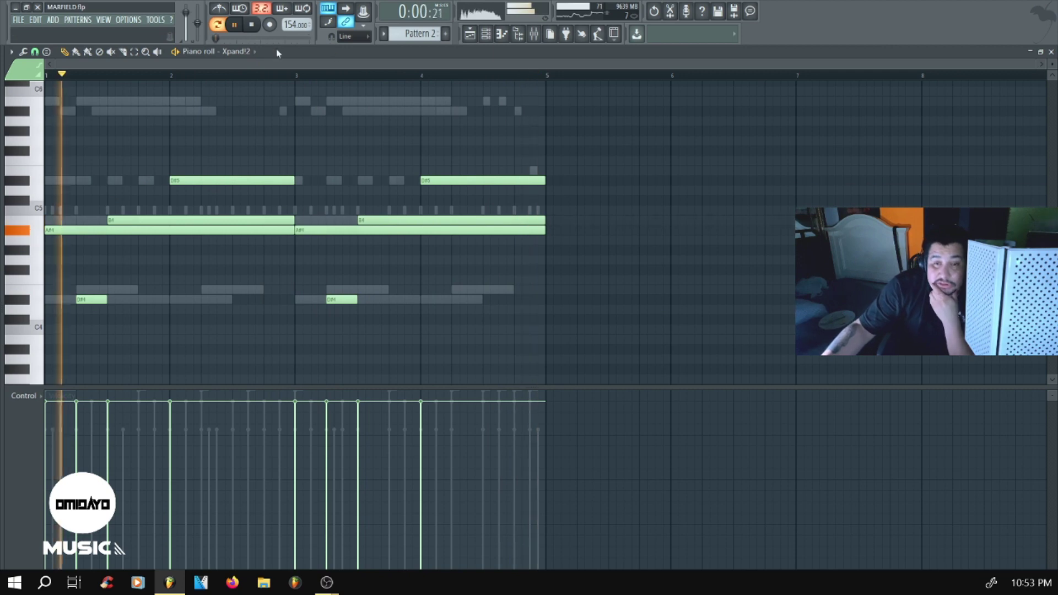
left_click(251, 25)
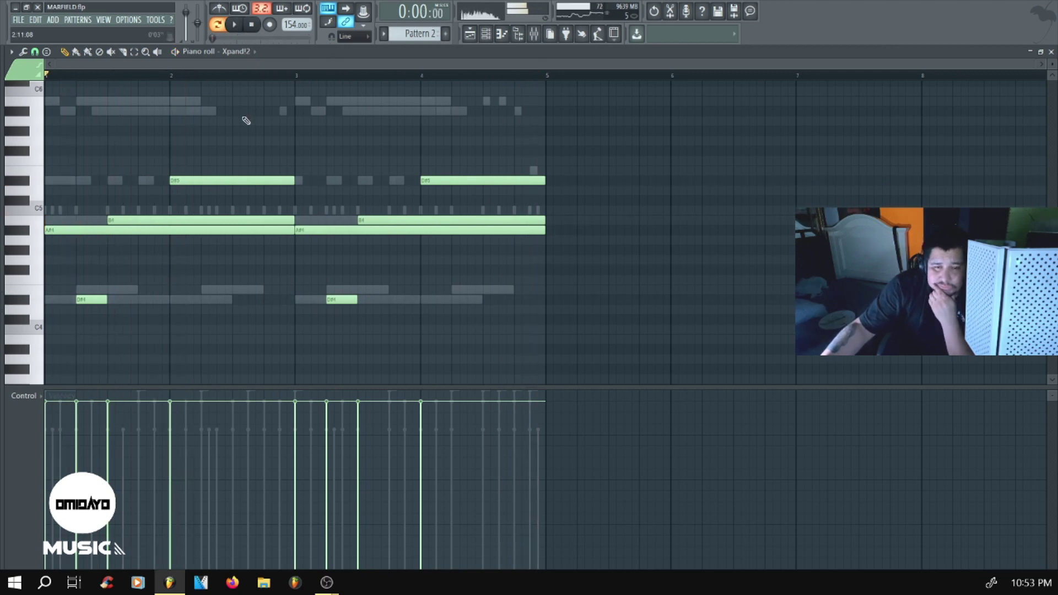
key("F6")
key("space")
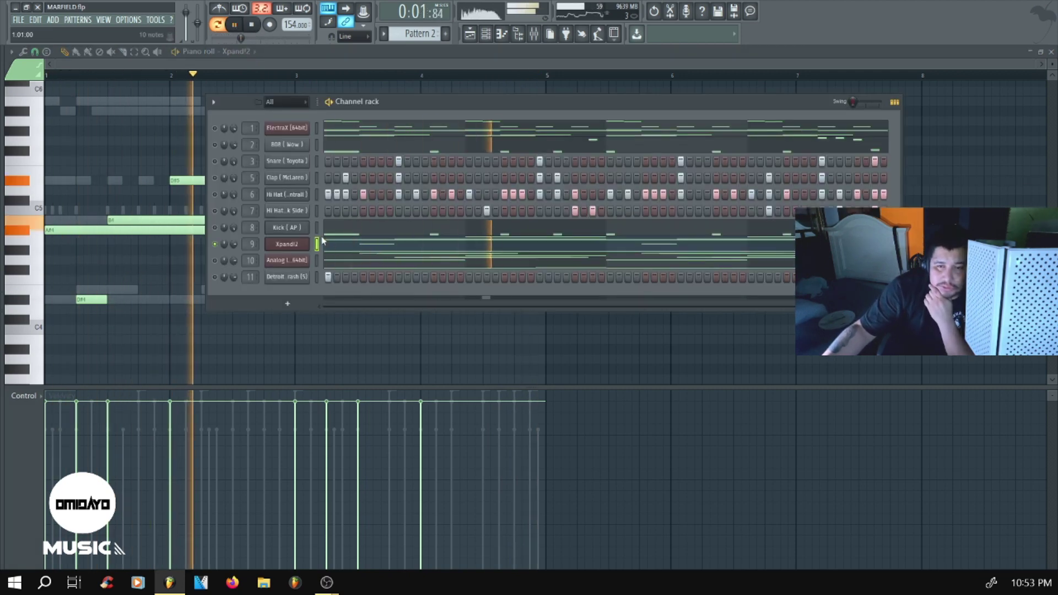
left_click(251, 28)
left_click(236, 25)
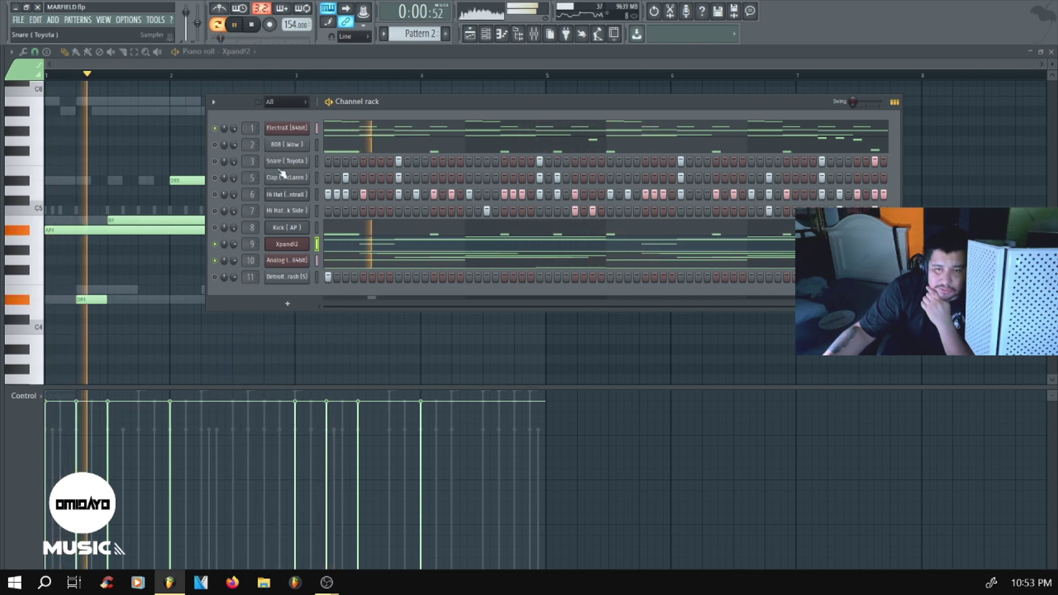
Step: Solo the Analog Lab V channel, play it back and view its piano preset
right_click(214, 262)
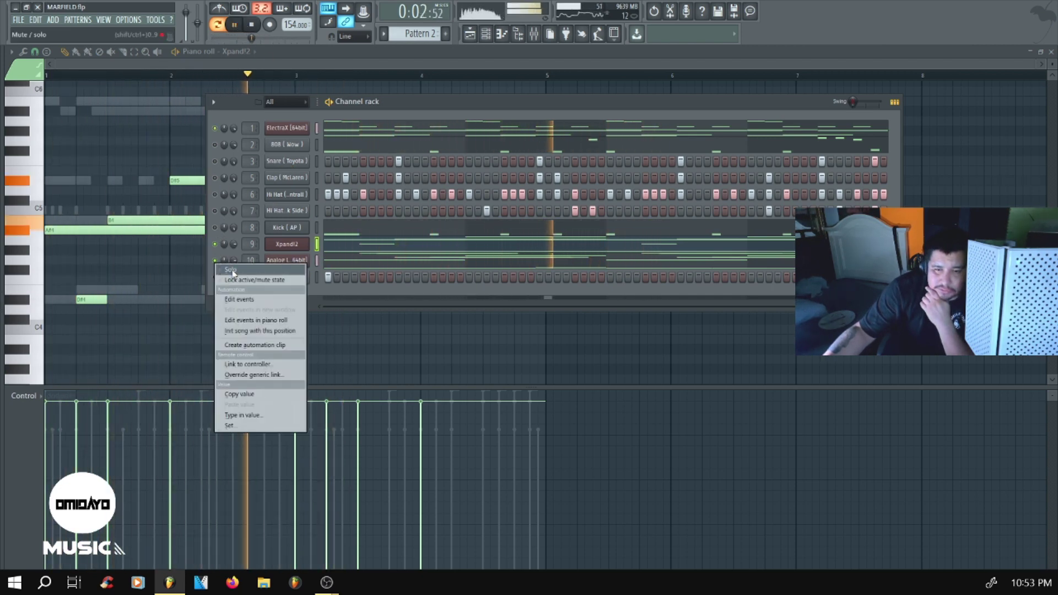
left_click(225, 269)
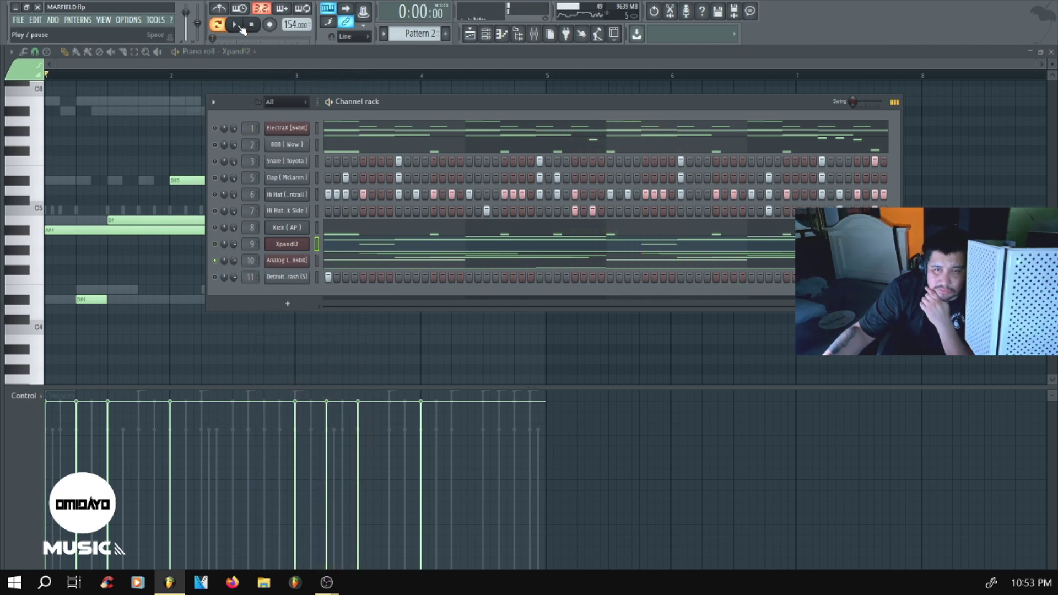
left_click(240, 26)
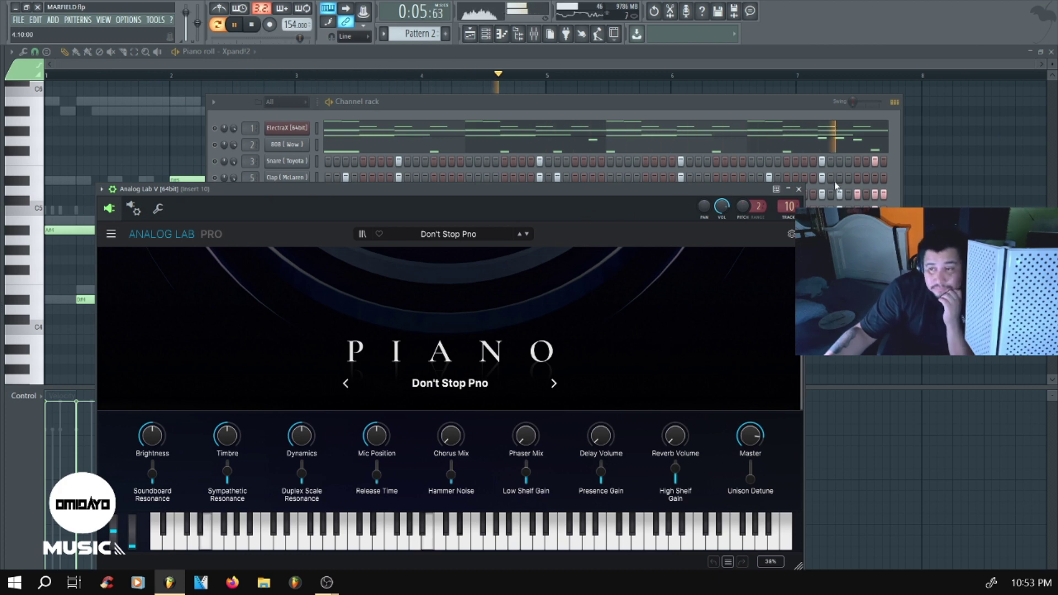
left_click(798, 189)
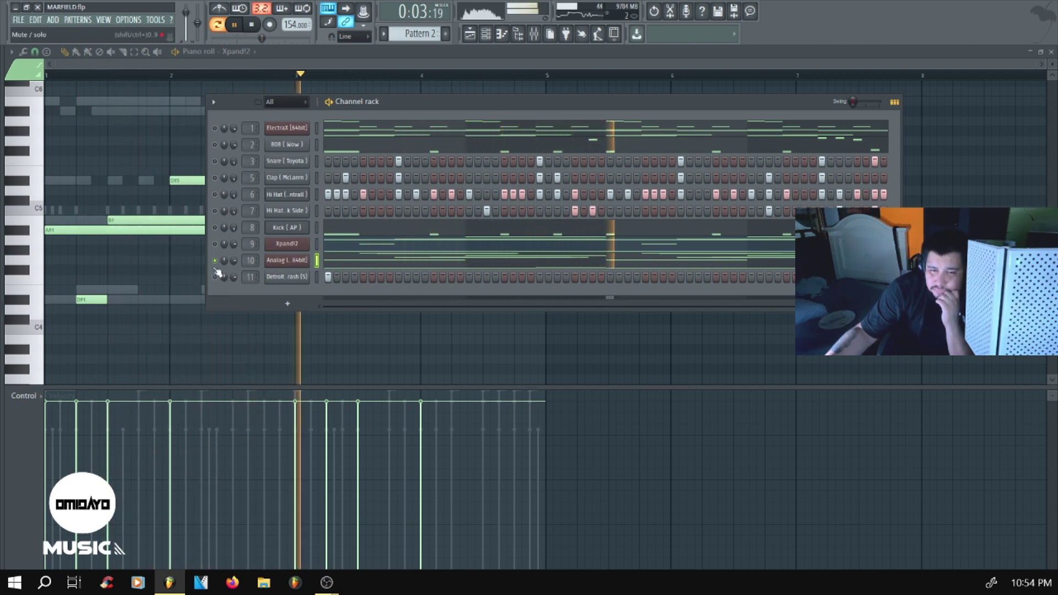
Step: Unmute the Xpand!2, ElectraX and Detroit crash channels alongside Analog Lab V and replay the pattern from the start
left_click(214, 244)
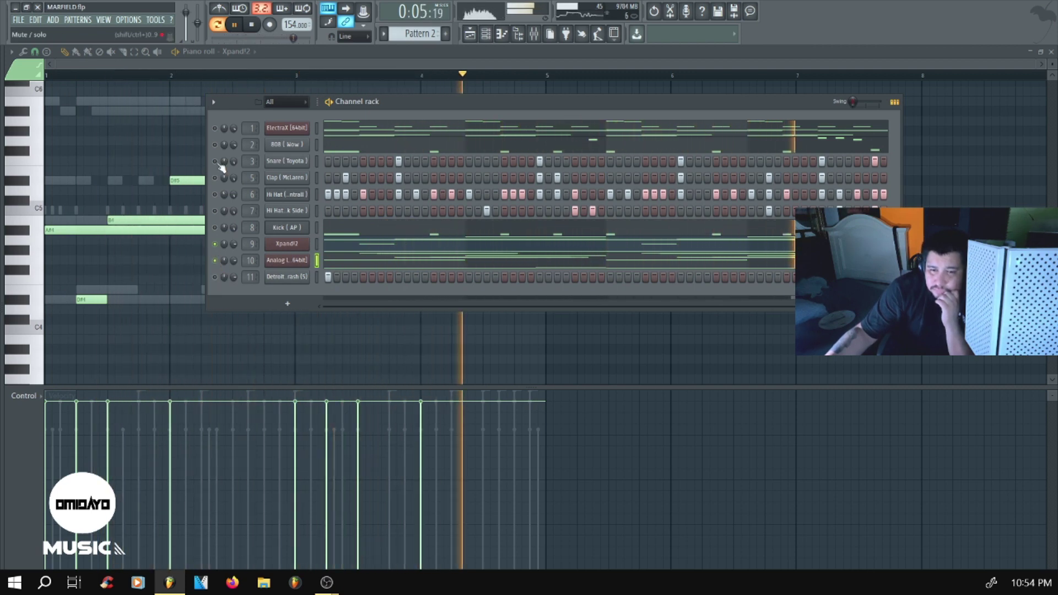
left_click(215, 128)
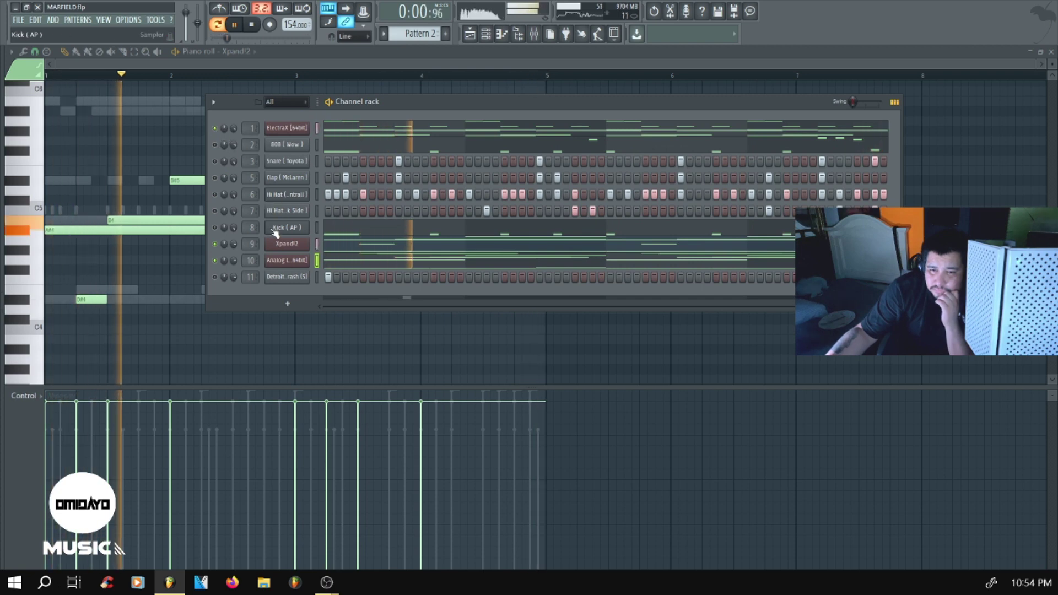
left_click(215, 278)
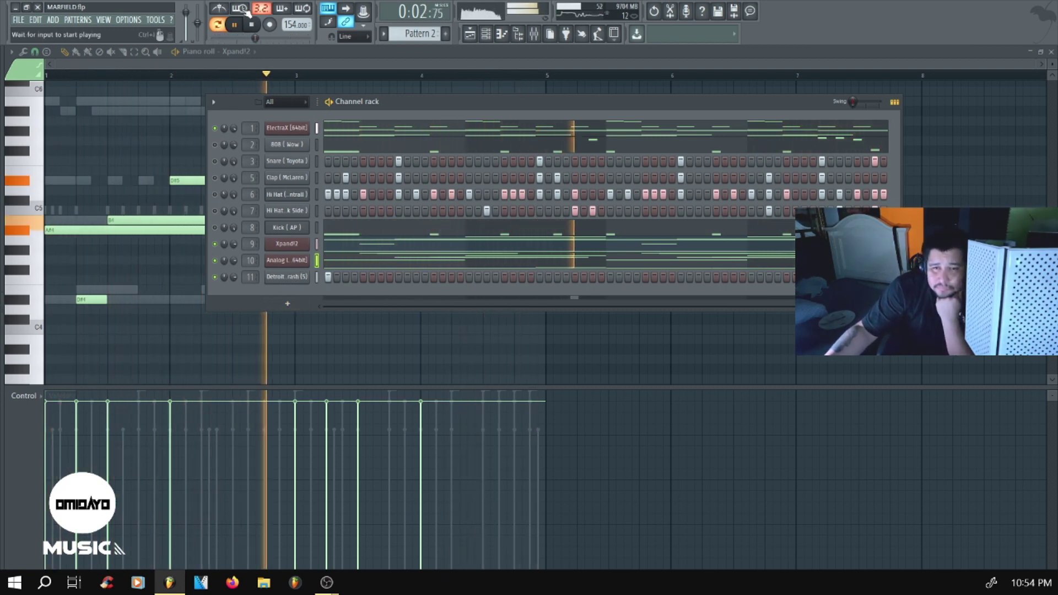
left_click(253, 25)
key("space")
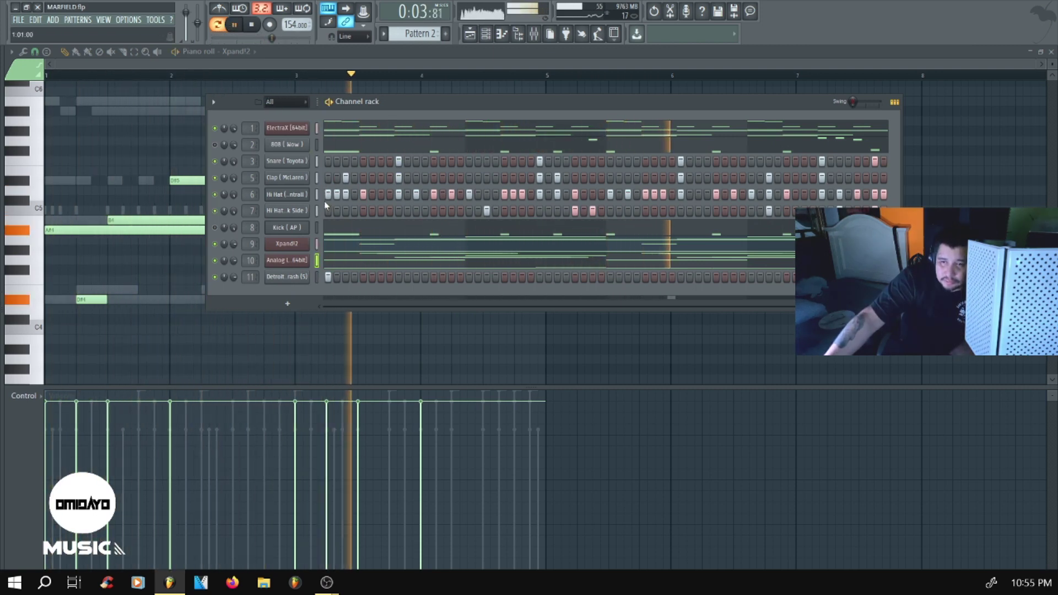
Step: Randomize the note levels of the Hi Hat (Centrall) channel in the piano roll and delete the stray note beyond the pattern
right_click(295, 198)
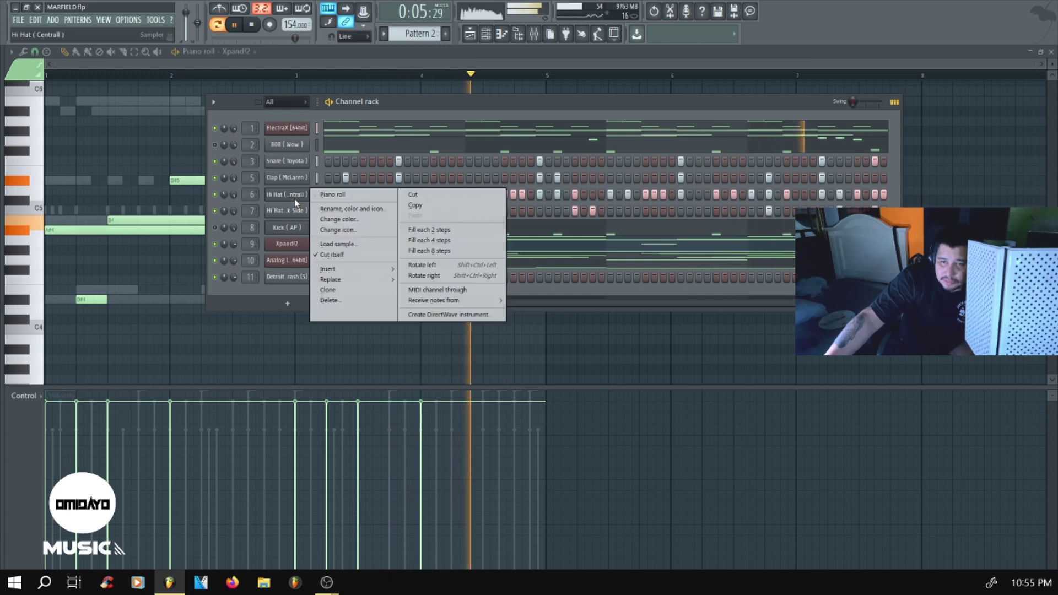
left_click(332, 195)
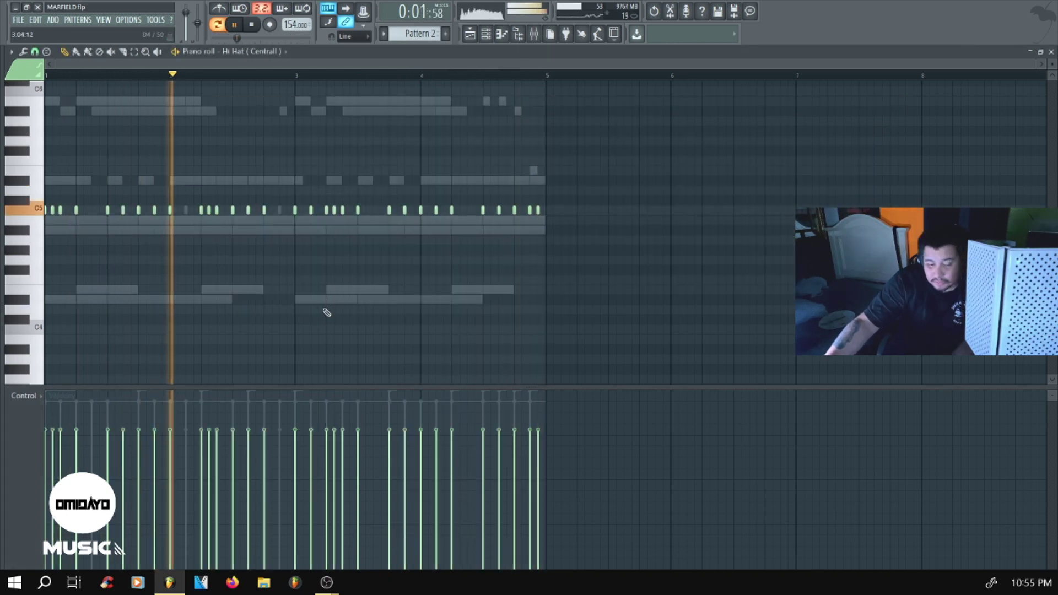
key("alt+r")
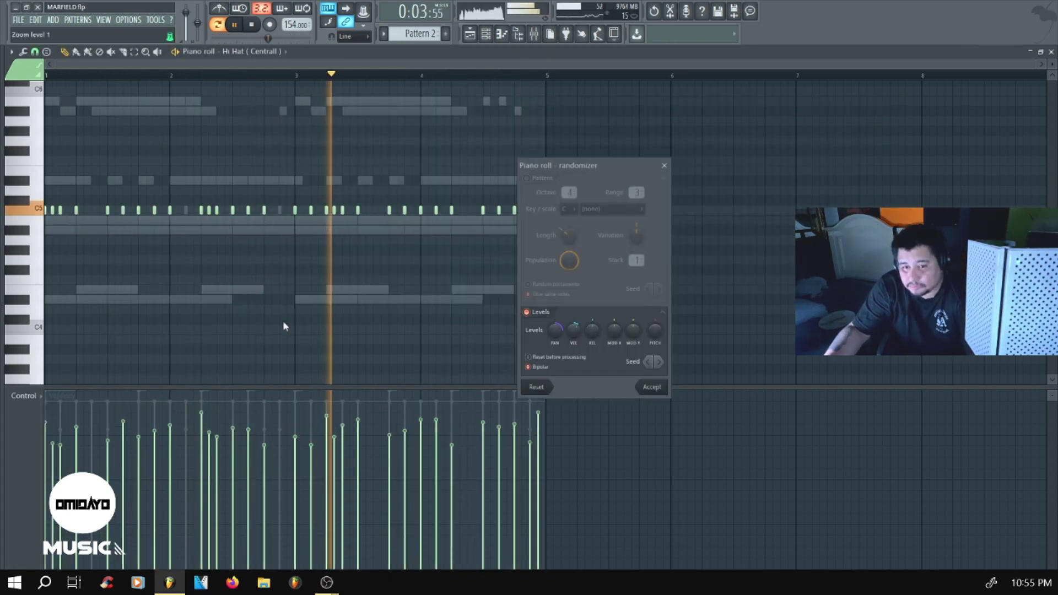
left_click(655, 386)
left_click(651, 377)
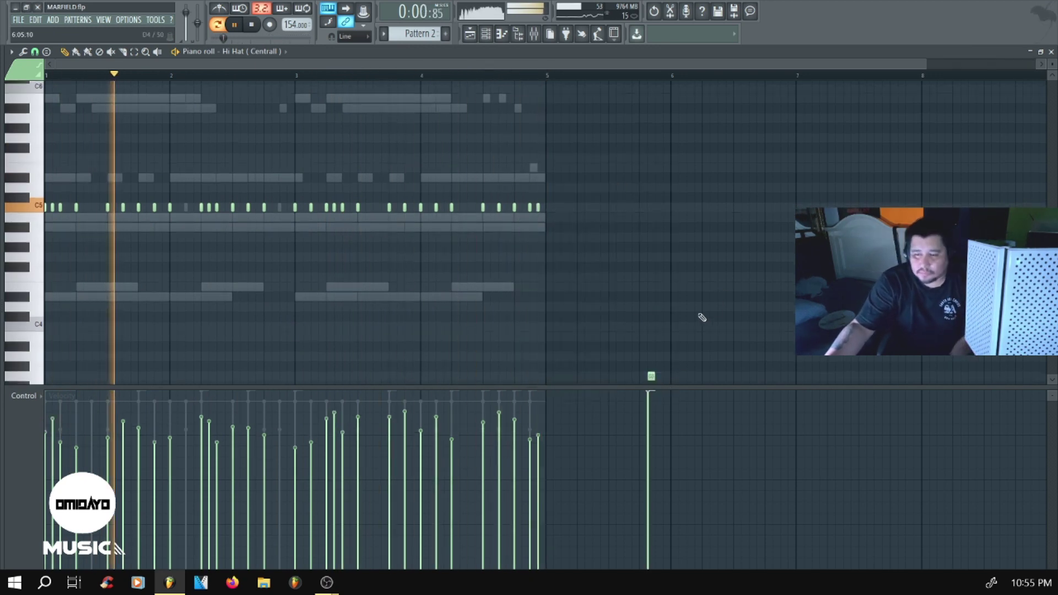
right_click(651, 376)
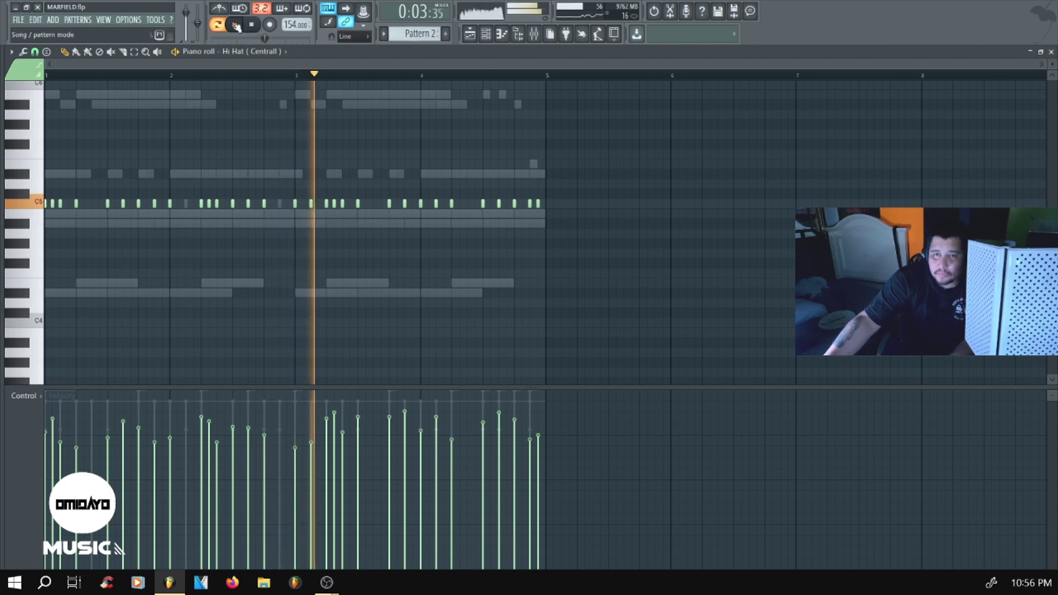
Step: Play the soloed 808 channel from the start and view its sampler settings
left_click(252, 27)
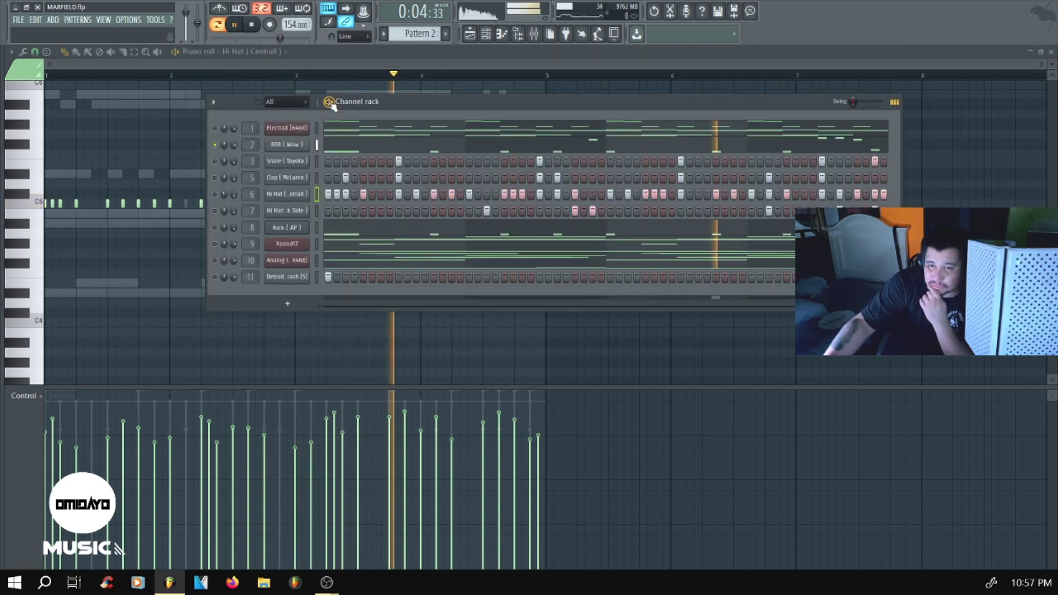
key("space")
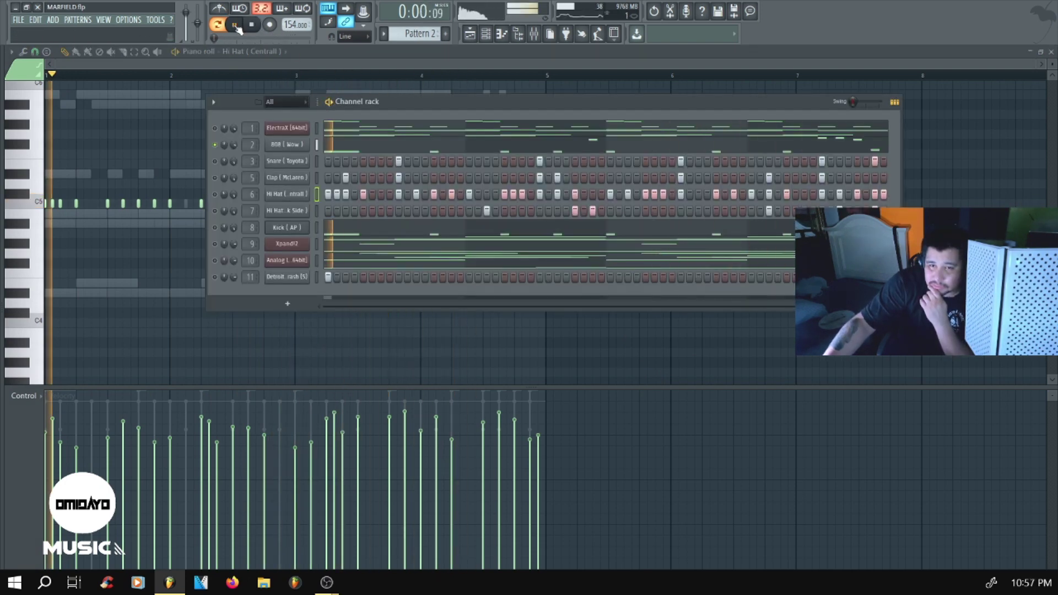
left_click(297, 145)
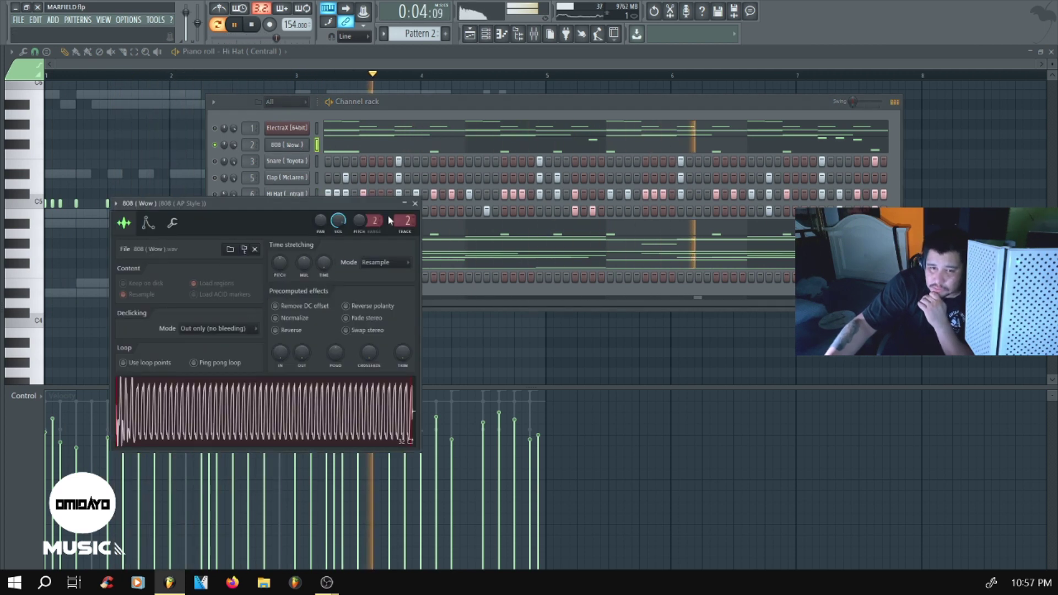
left_click(414, 203)
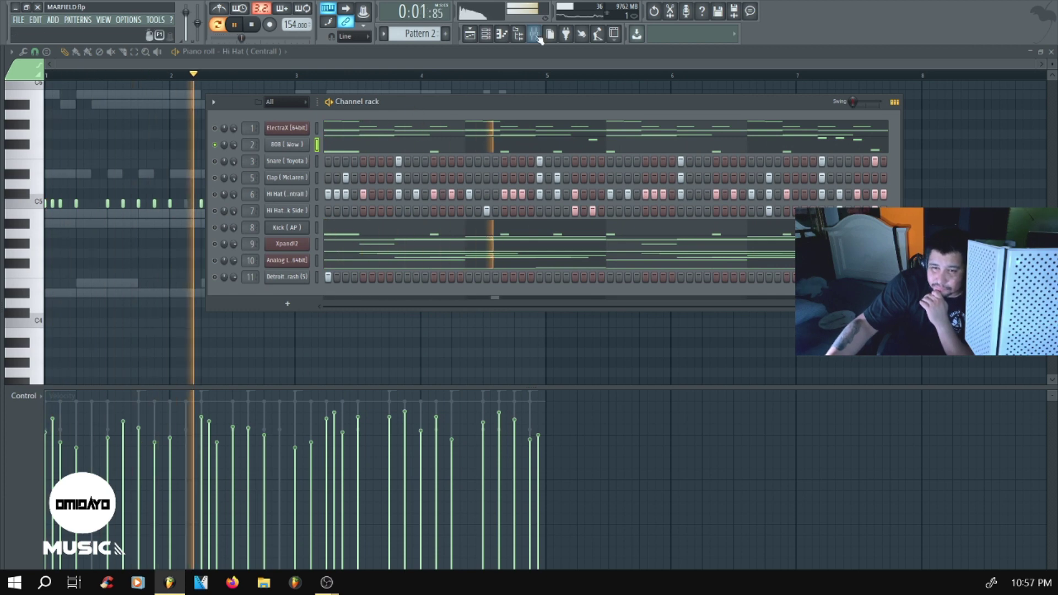
Step: View the Cymatics Vortex effect on the 808's mixer track and turn off the 808 channel's solo
key("F9")
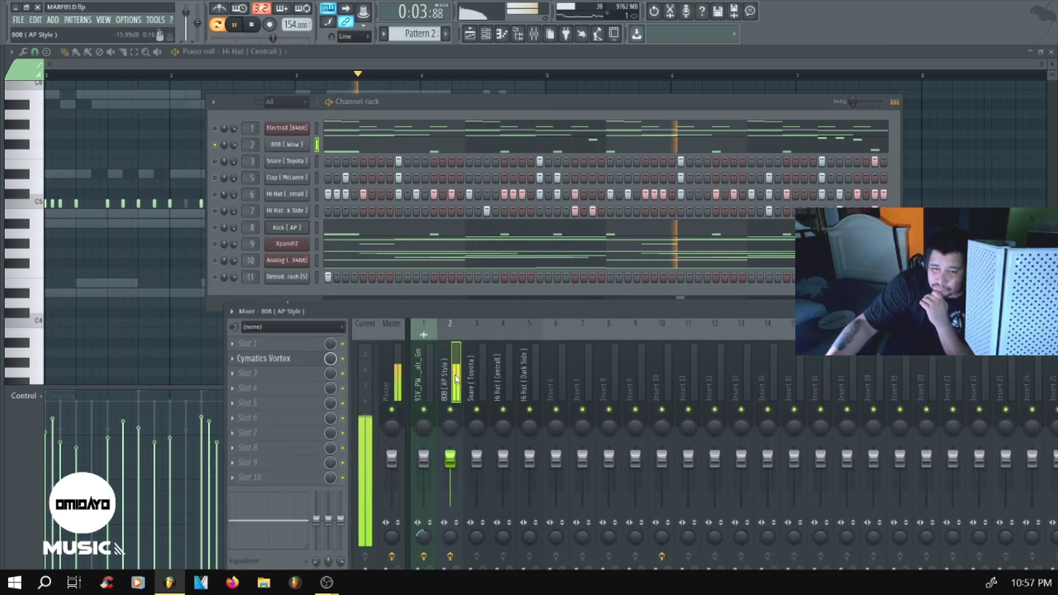
left_click(253, 359)
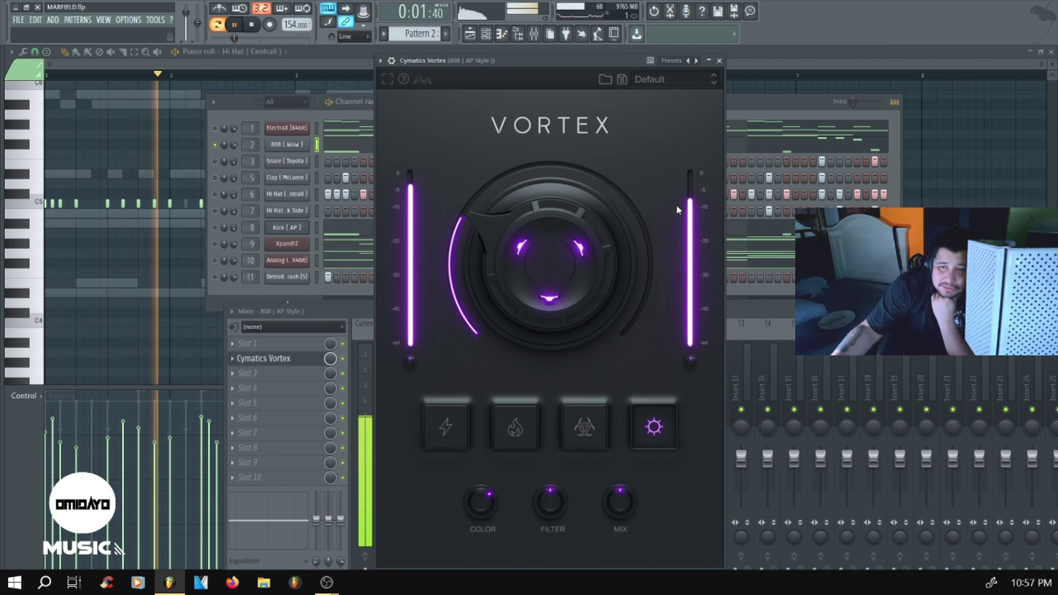
left_click(718, 60)
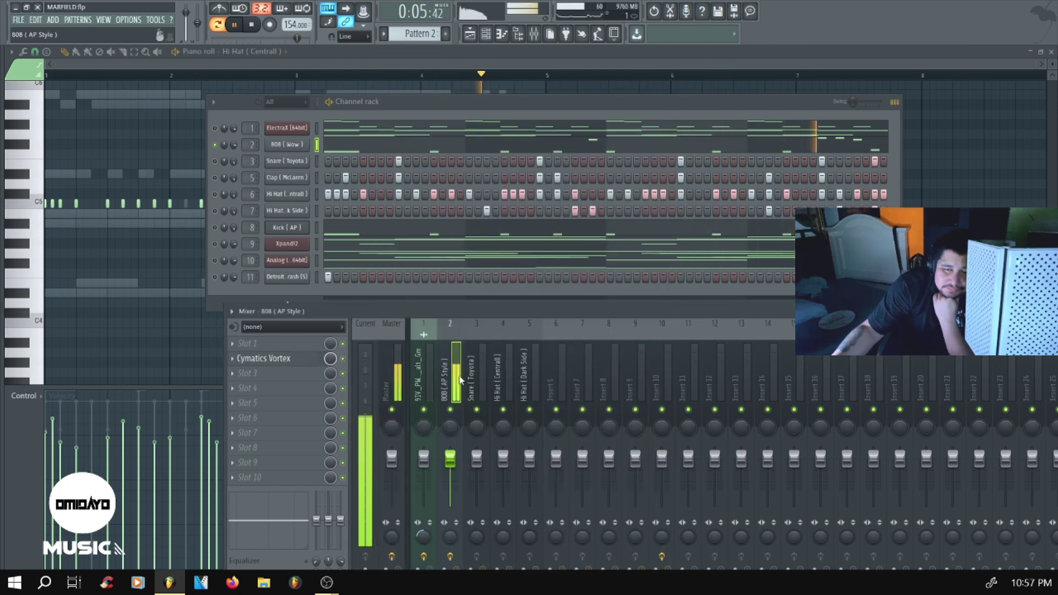
right_click(219, 146)
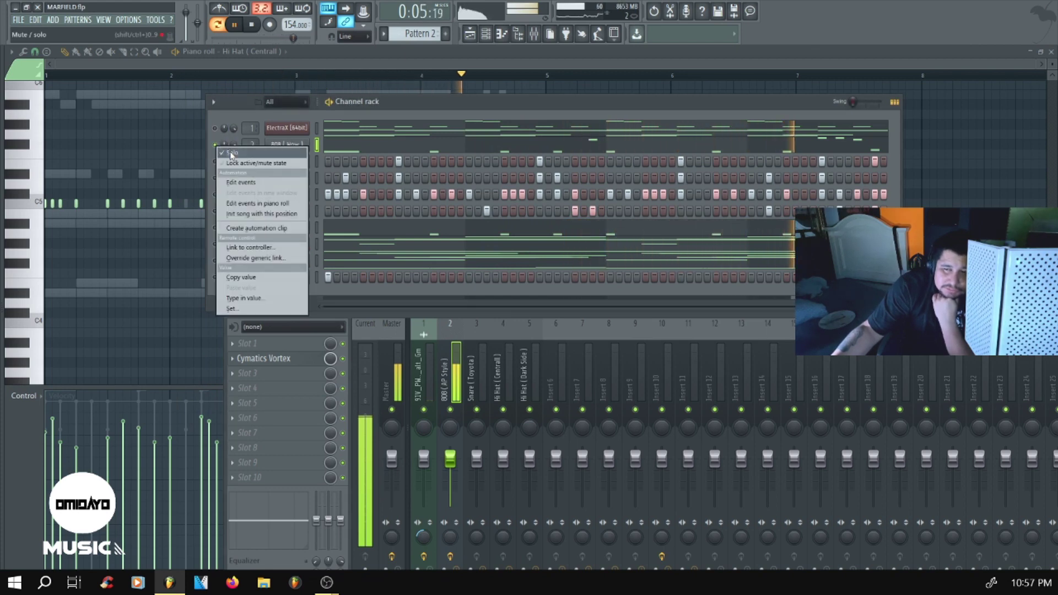
left_click(230, 154)
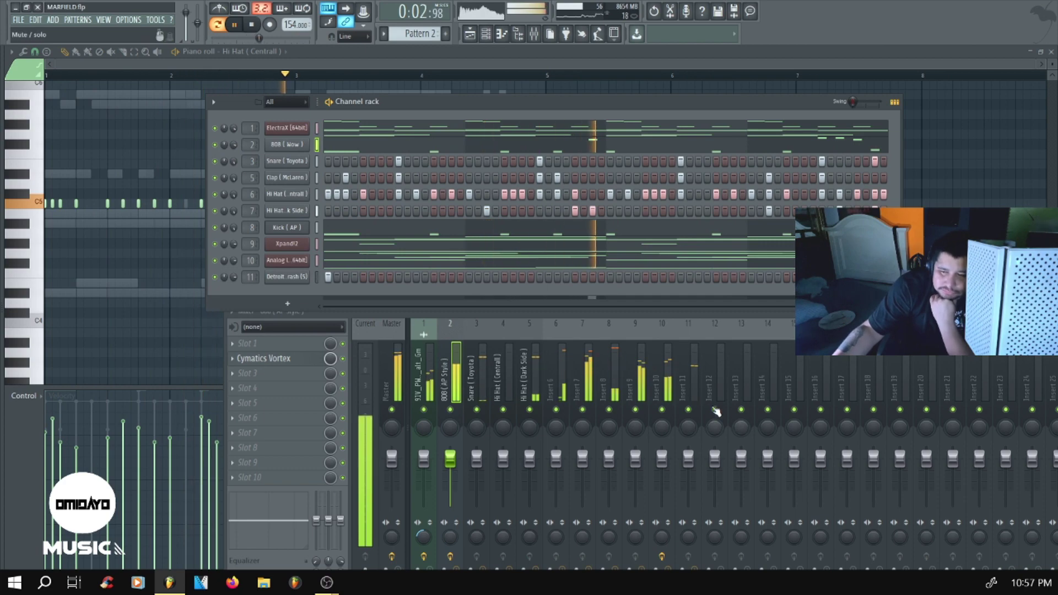
Step: Load dblue Glitch v1.3 into the fourth effect slot of the Master mixer track
left_click(396, 385)
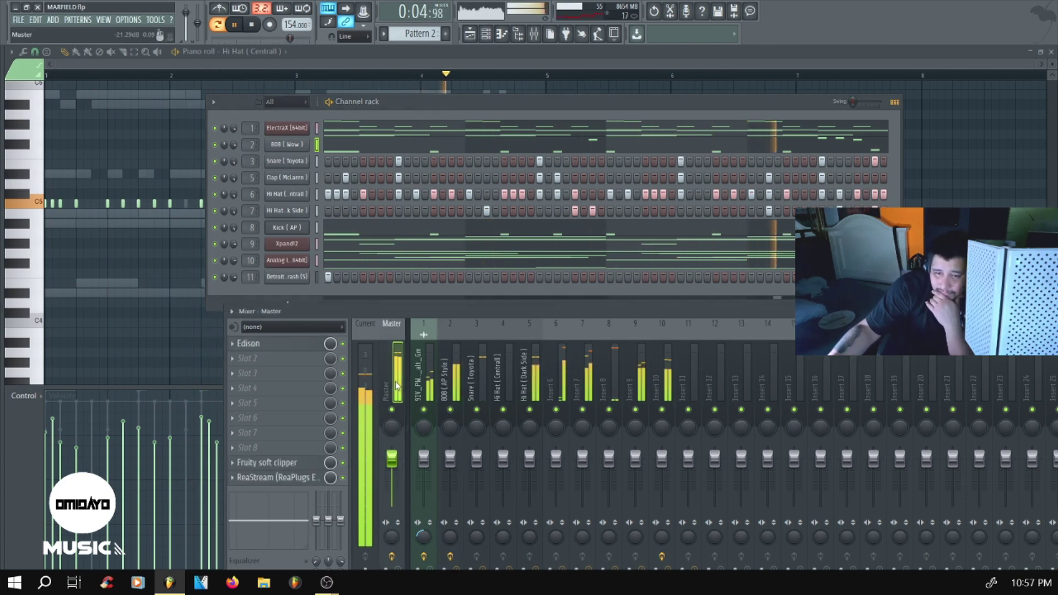
left_click(309, 392)
mouse_move(298, 332)
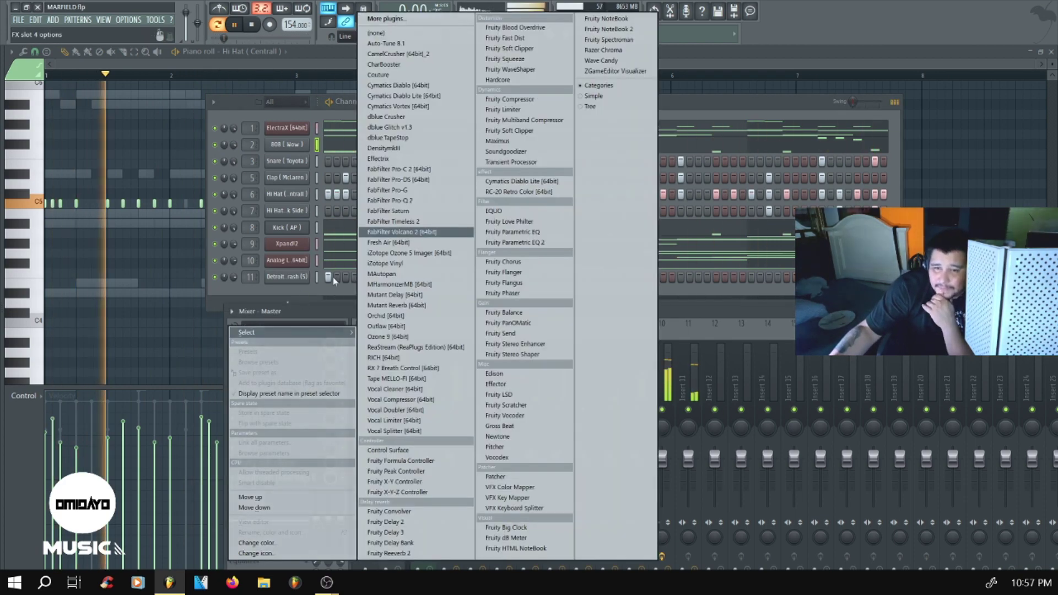
left_click(402, 127)
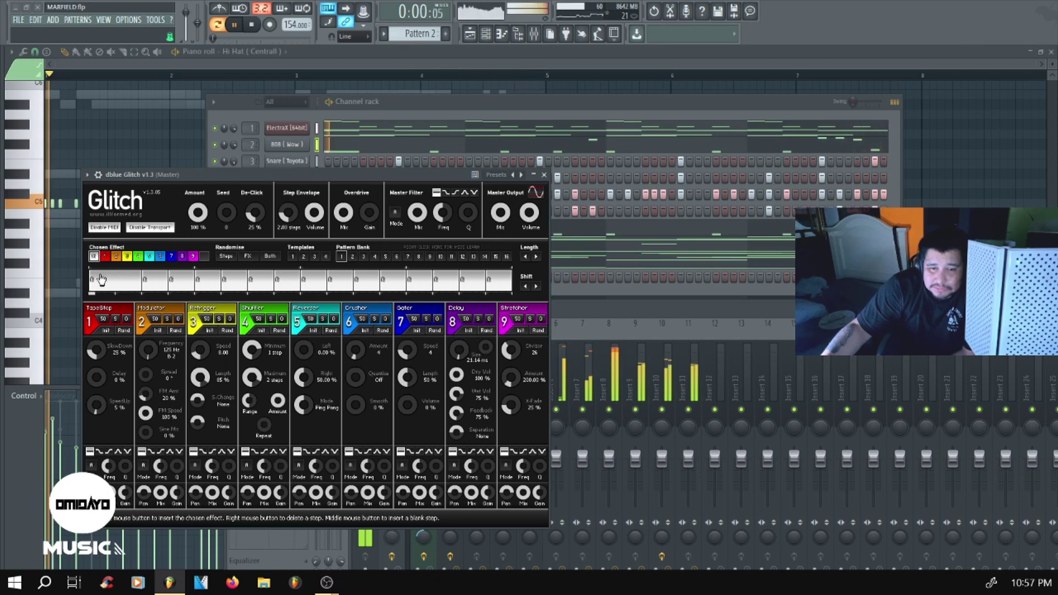
Step: Clear the Glitch step pattern, place the Retrigger effect over its last four steps and play the beat
left_click_drag(100, 282, 493, 275)
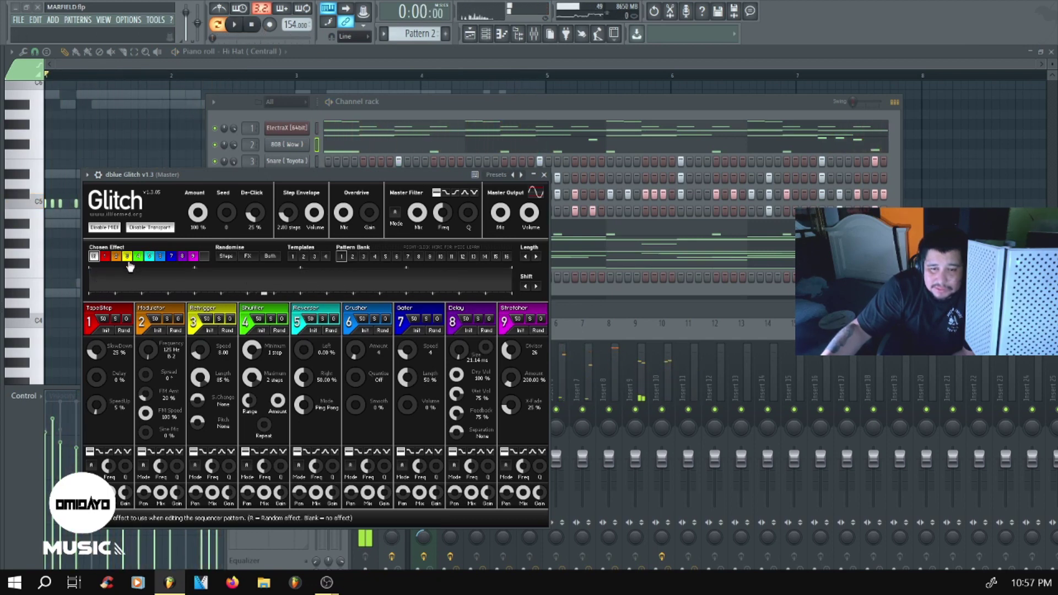
left_click(128, 257)
left_click(417, 280)
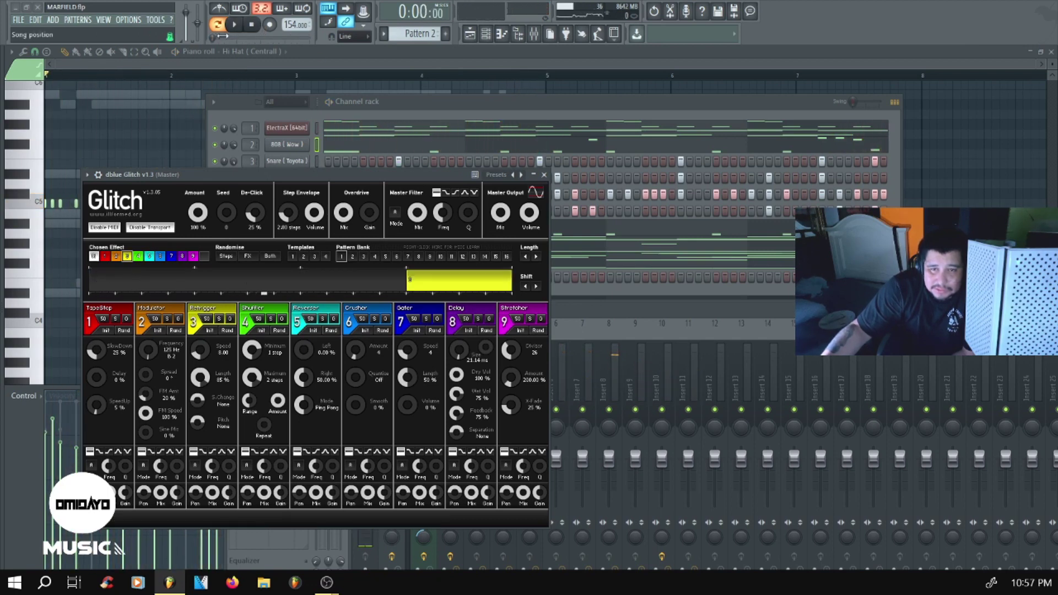
left_click(234, 25)
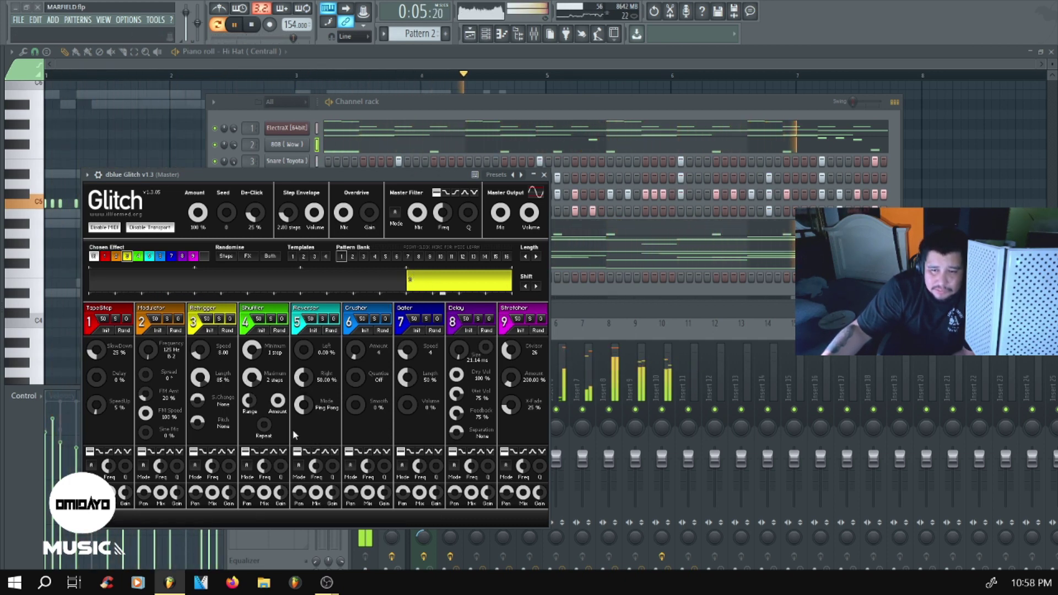
Step: Set the Retrigger speed to 2.00 and fill the last four pattern steps with two Gater, one Retrigger and one TapeStop step
left_click_drag(197, 355, 197, 372)
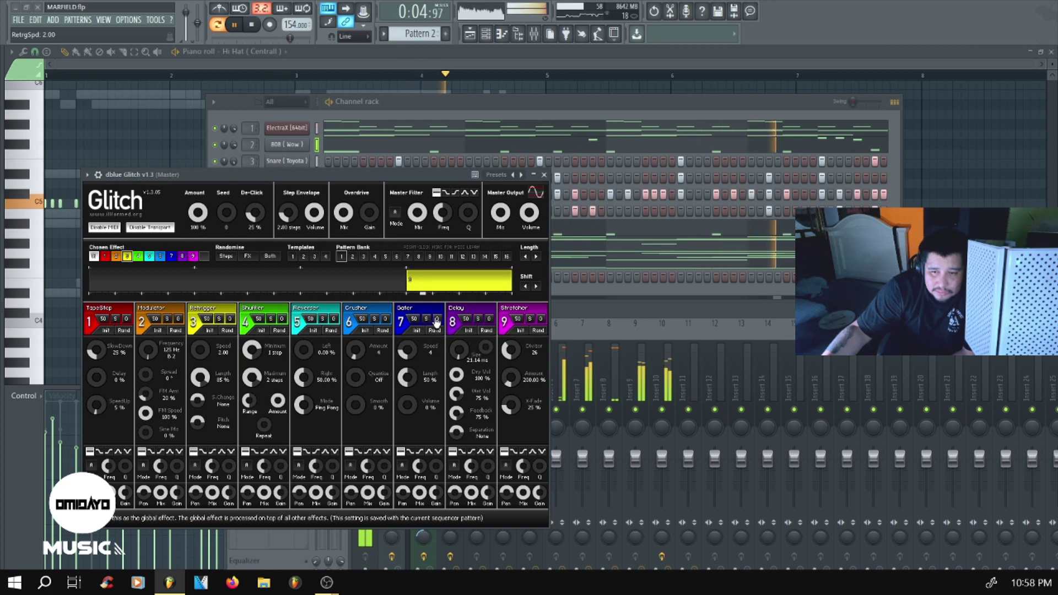
right_click(409, 283)
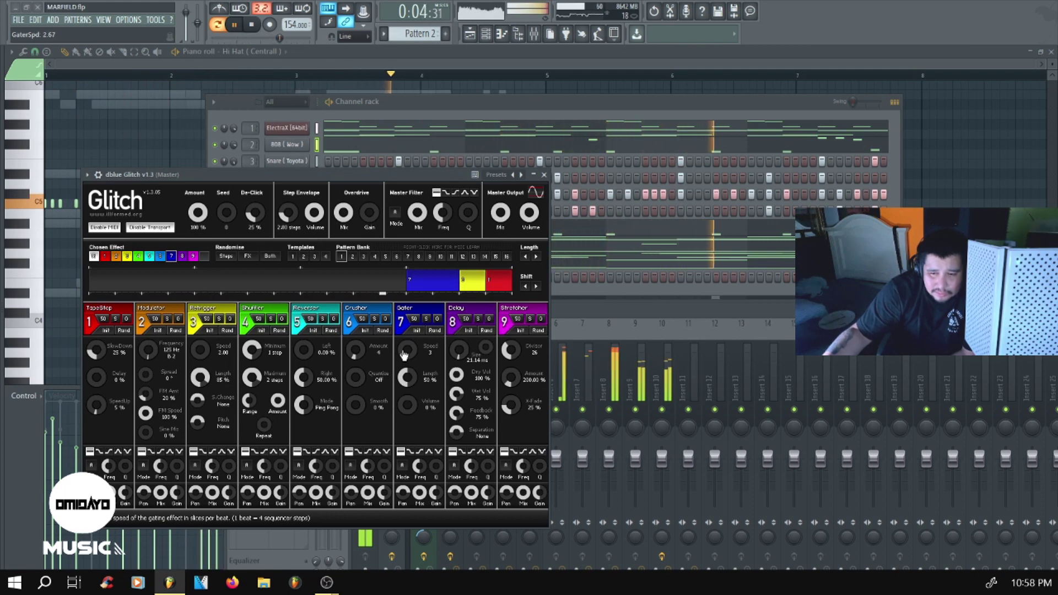
Step: Set the Gater speed to 2 and its length to about 39%, and close the Glitch effect window
left_click_drag(407, 350, 407, 366)
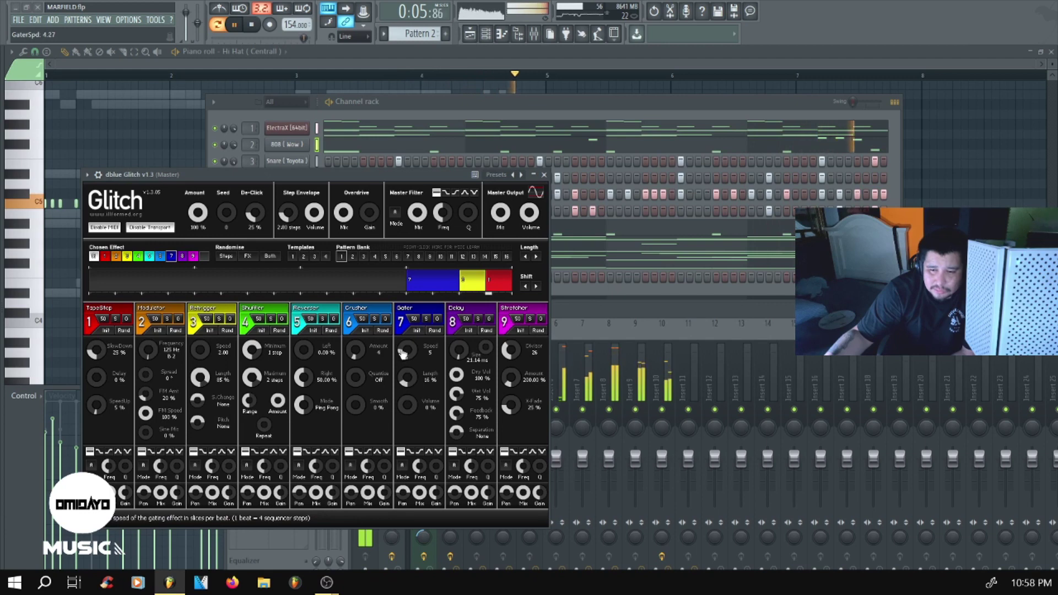
left_click_drag(402, 353, 402, 343)
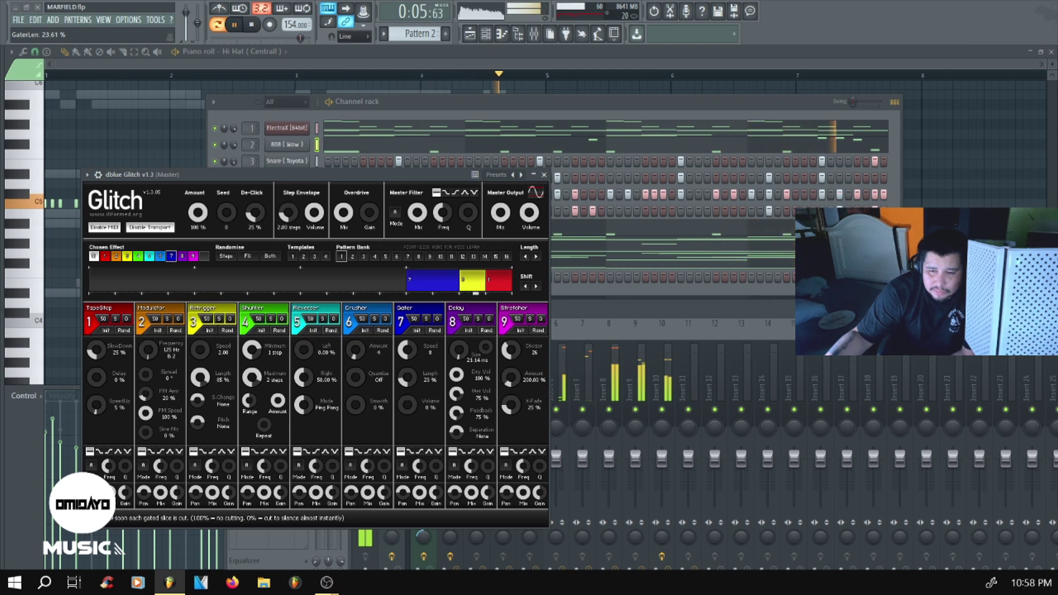
left_click_drag(407, 350, 406, 355)
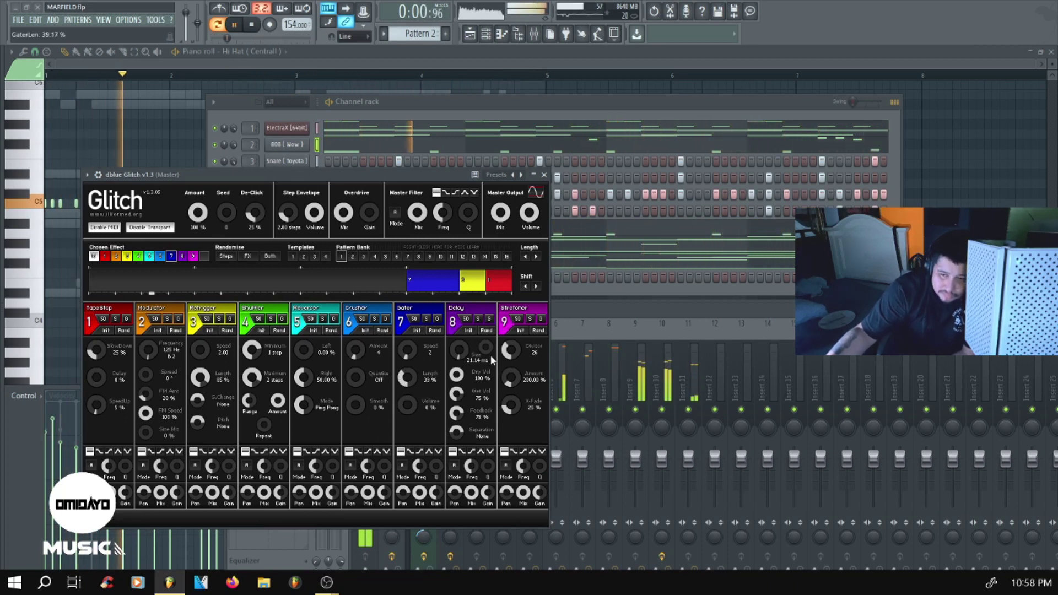
left_click(545, 175)
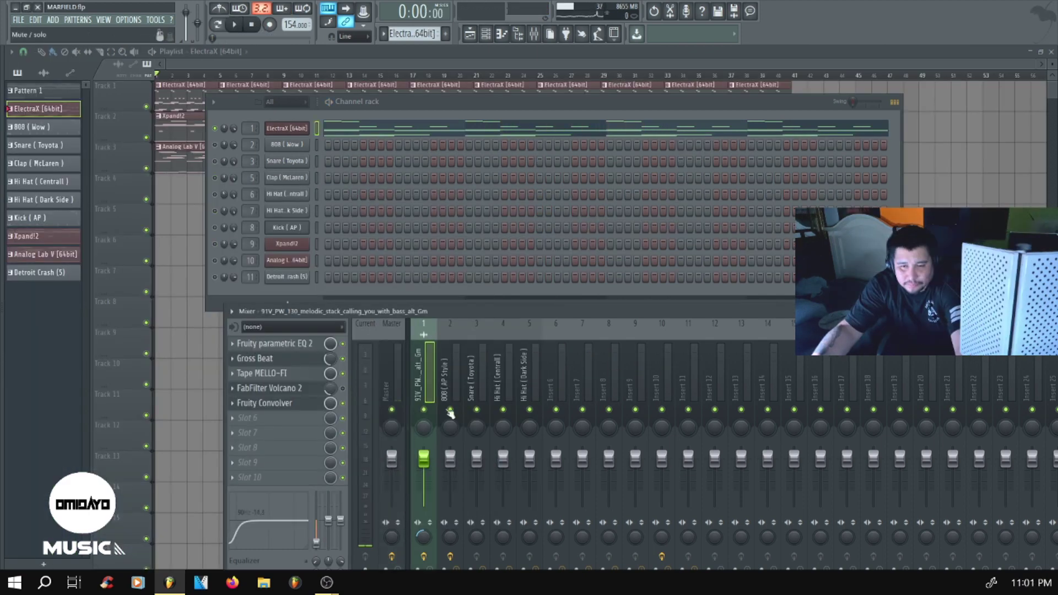
Step: Turn off the ElectraX channel's solo, play the song and clear the Hi Hat ( Centrall ) clip from the playlist intro
right_click(215, 134)
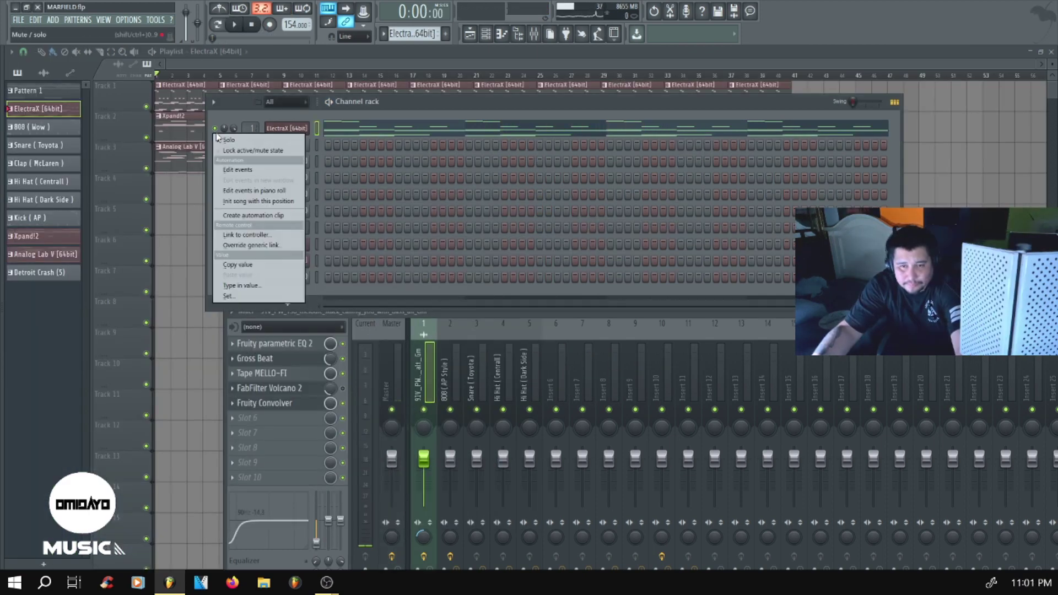
left_click(222, 140)
key("space")
right_click(173, 215)
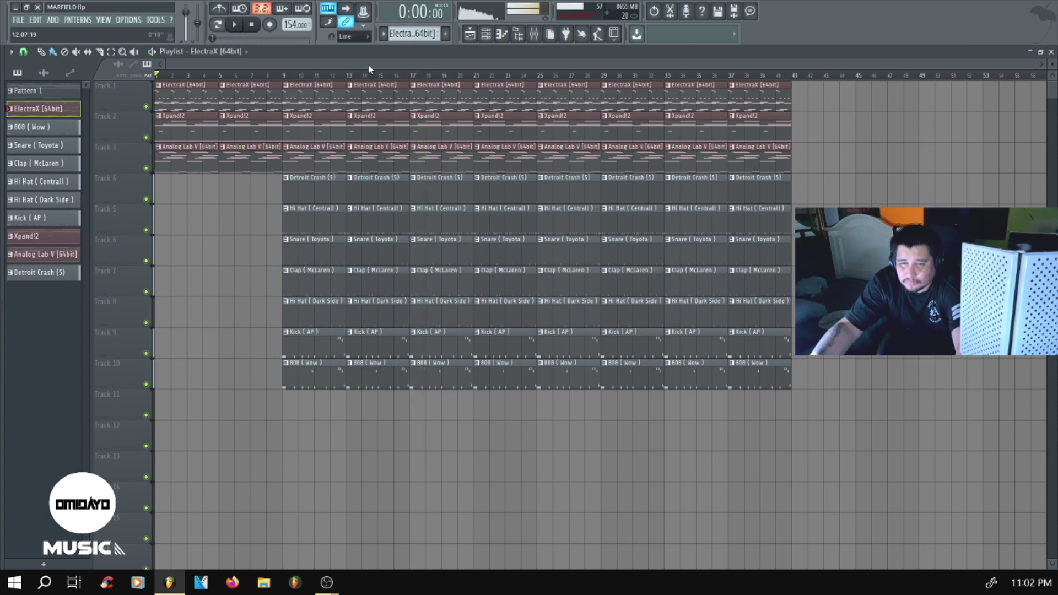
Step: Delete the two Analog Lab V clips from bars 17 to 24 on Track 3
right_click(456, 157)
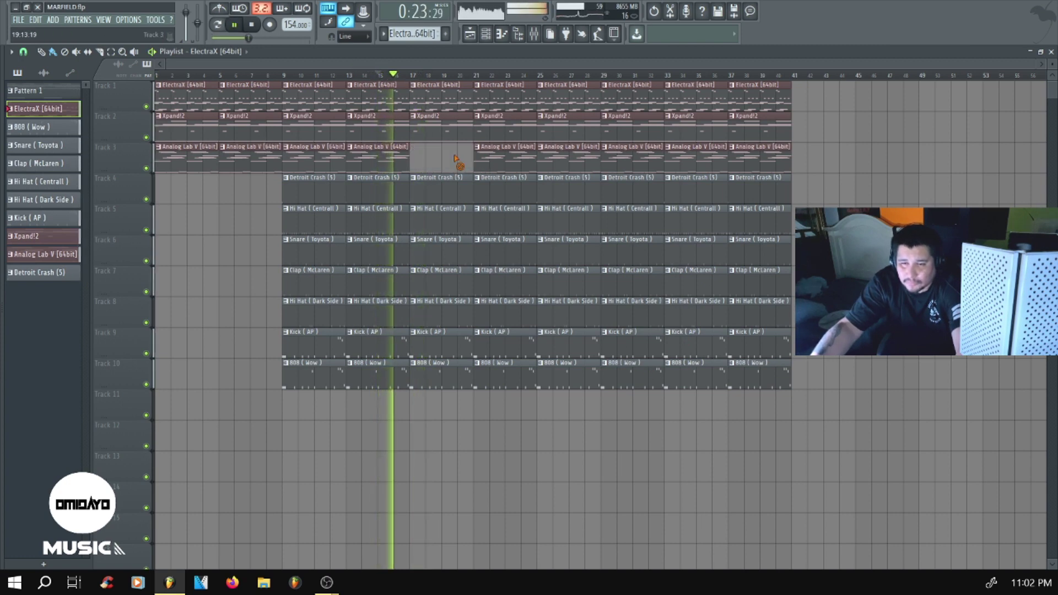
right_click(489, 166)
Step: Delete the 808 clips from bars 17 to 24 and copy the 808 clips of bars 9 to 16 into the gap
right_click(441, 374)
right_click(480, 373)
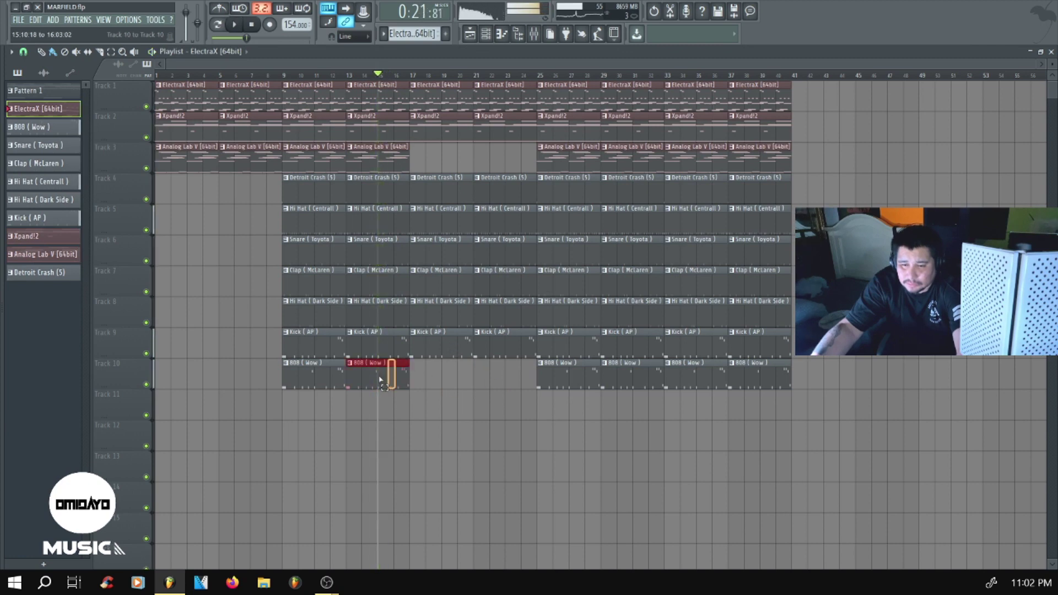
key("space")
left_click_drag(306, 382, 435, 380)
Step: Delete the four Kick ( AP ) clips from bars 17 to 32 on Track 9
right_click(448, 351)
right_click(492, 349)
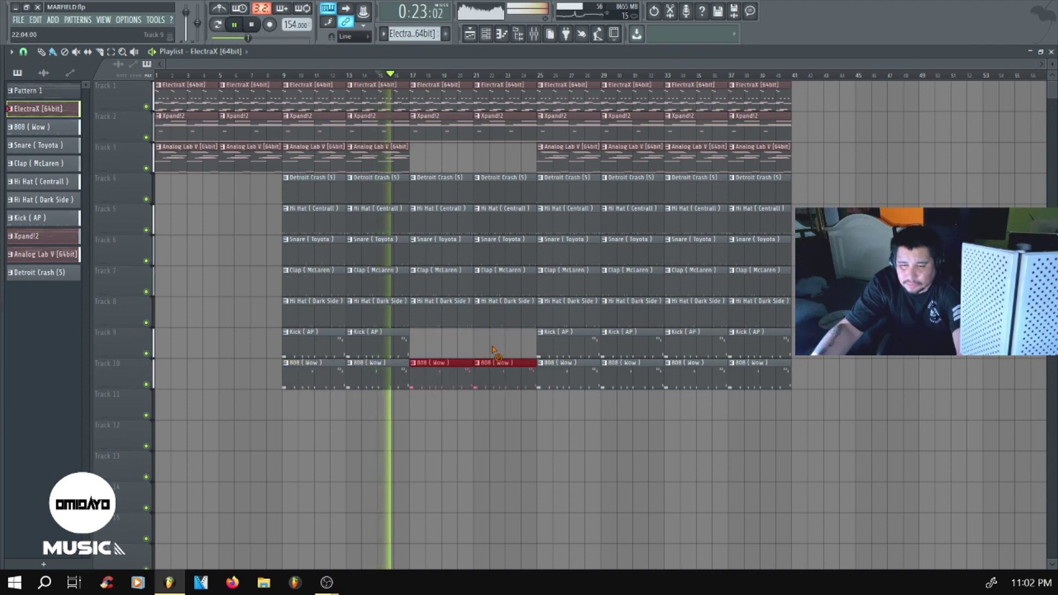
right_click(568, 346)
right_click(619, 348)
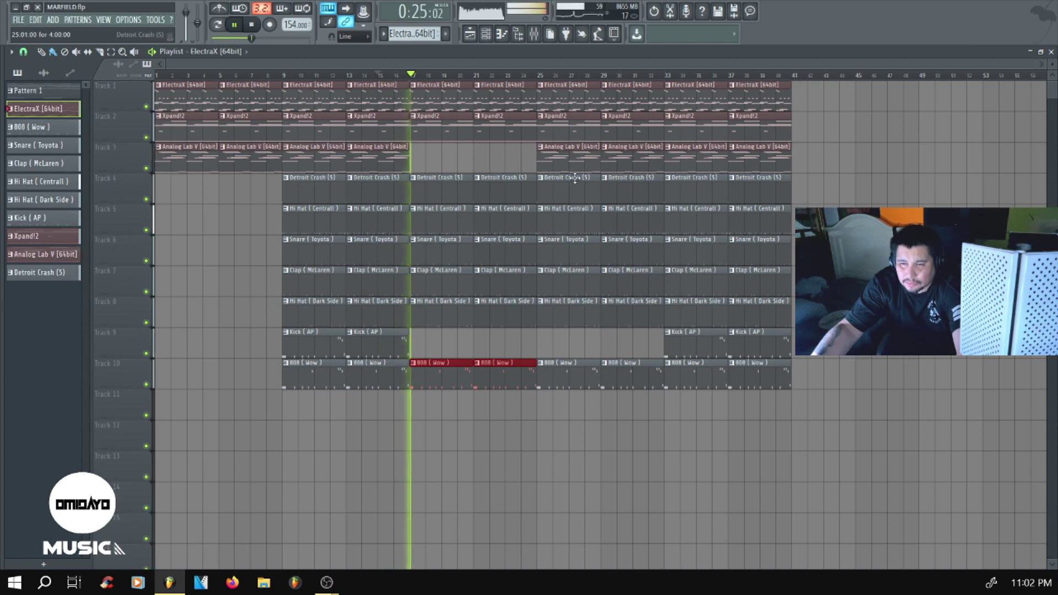
Step: Delete the two Analog Lab V clips from bars 25 to 32 and clear the clip selection
right_click(573, 161)
right_click(621, 150)
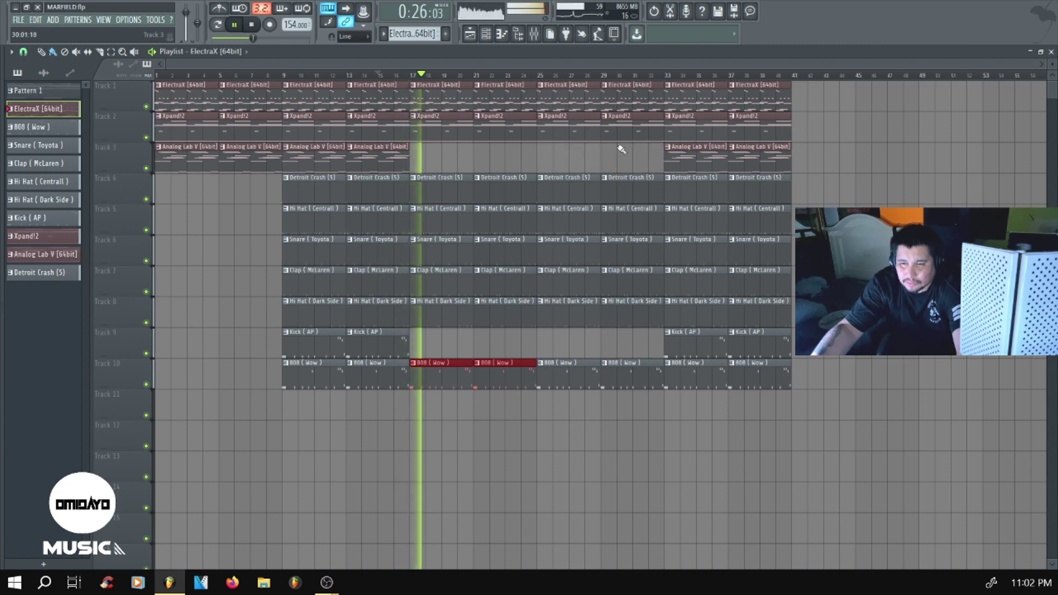
left_click(924, 166, "ctrl")
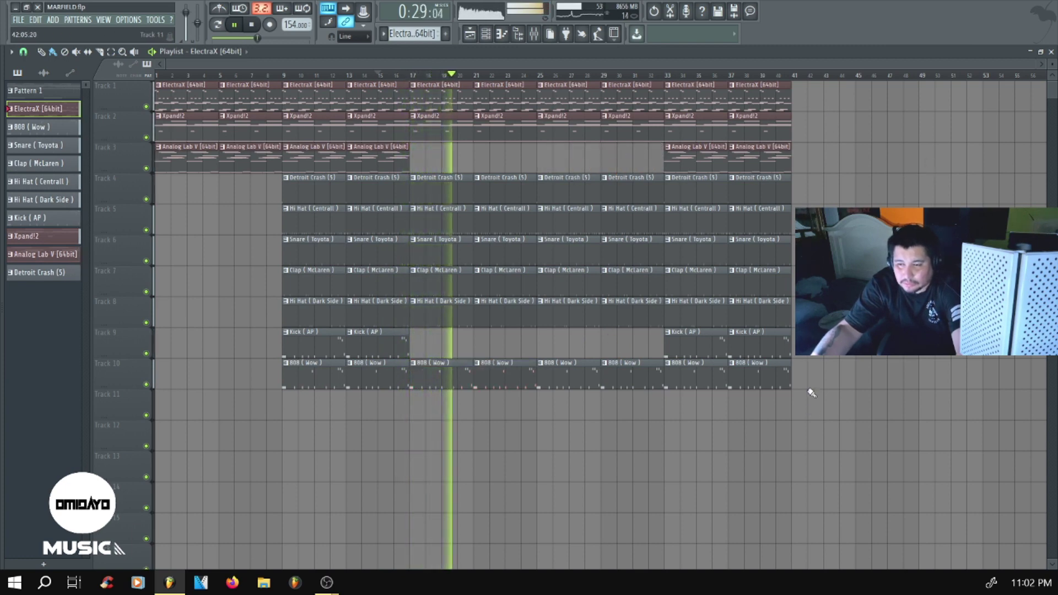
Step: Move all the clips of bars 33 to 40 eight bars later, to bars 41 to 48
left_click_drag(824, 75, 666, 74)
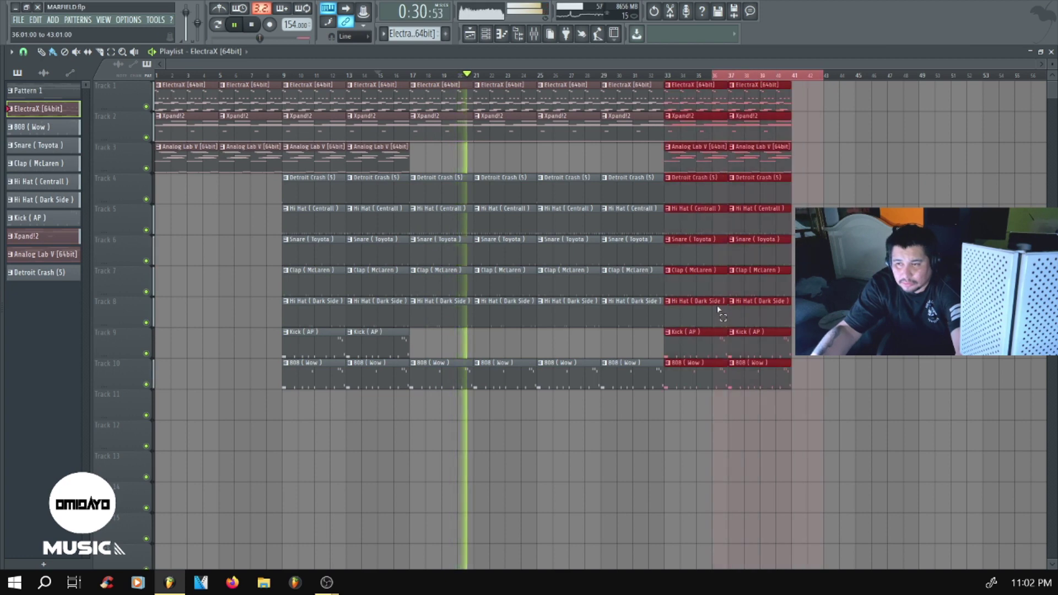
left_click(665, 75)
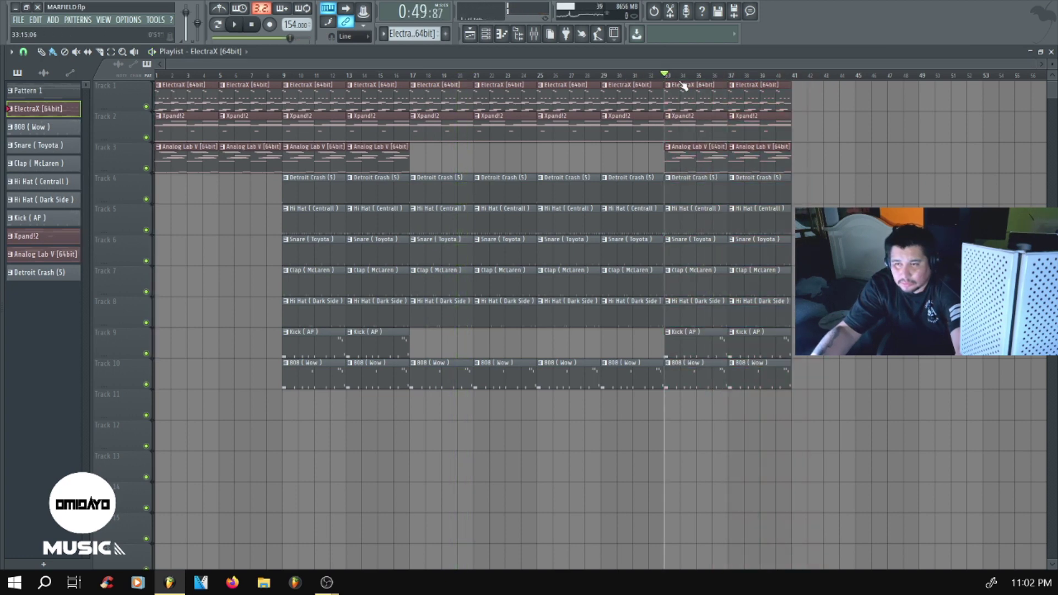
left_click_drag(805, 84, 816, 370)
key("space")
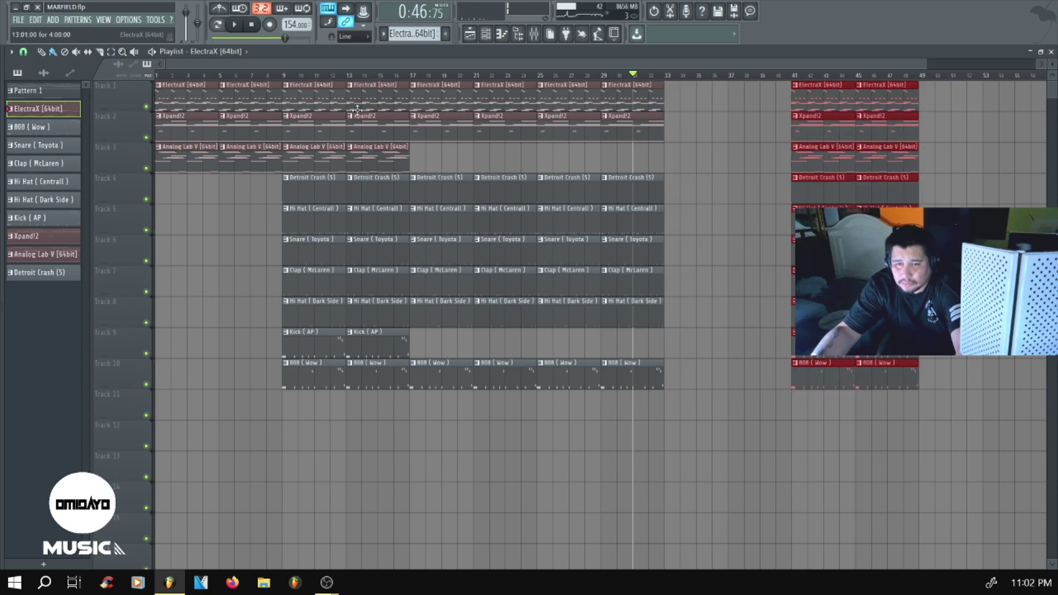
Step: Fill bars 33 to 40 with copies of the intro's ElectraX, Xpand!2 and Analog Lab V clips
left_click_drag(270, 85, 223, 203)
left_click_drag(249, 151, 744, 165)
key("space")
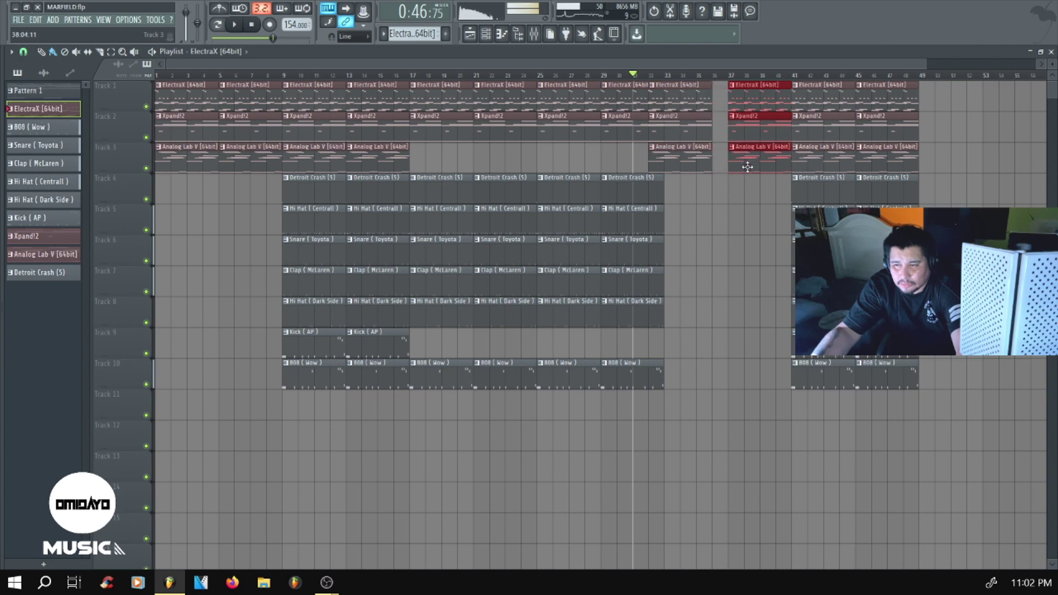
left_click_drag(721, 91, 684, 167)
left_click(716, 202, "ctrl")
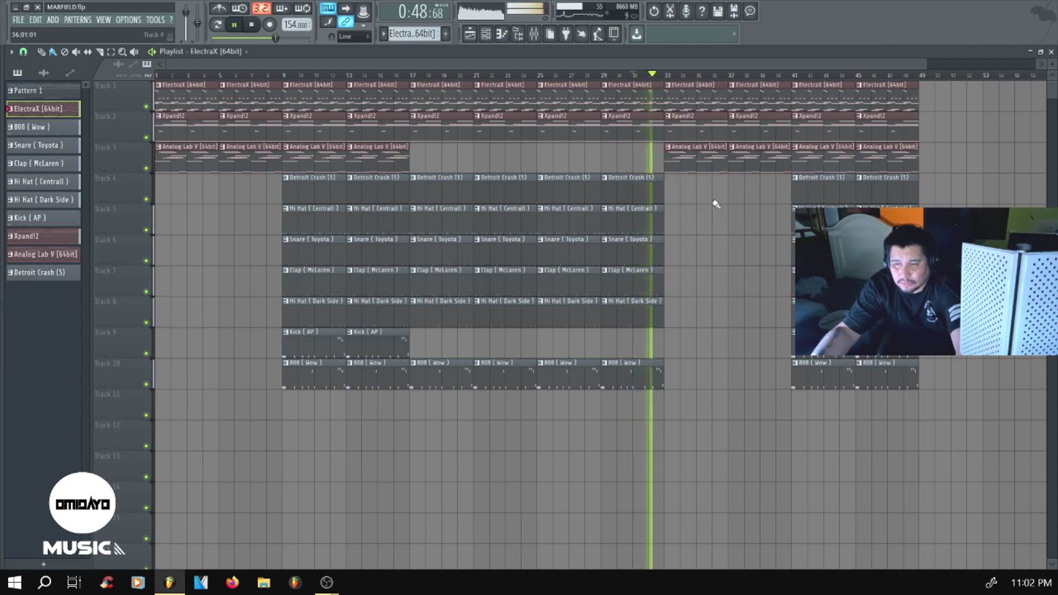
Step: Copy all the clips of bars 41 to 48 to bars 49 to 56
left_click_drag(932, 83, 825, 450)
left_click_drag(815, 379, 946, 387)
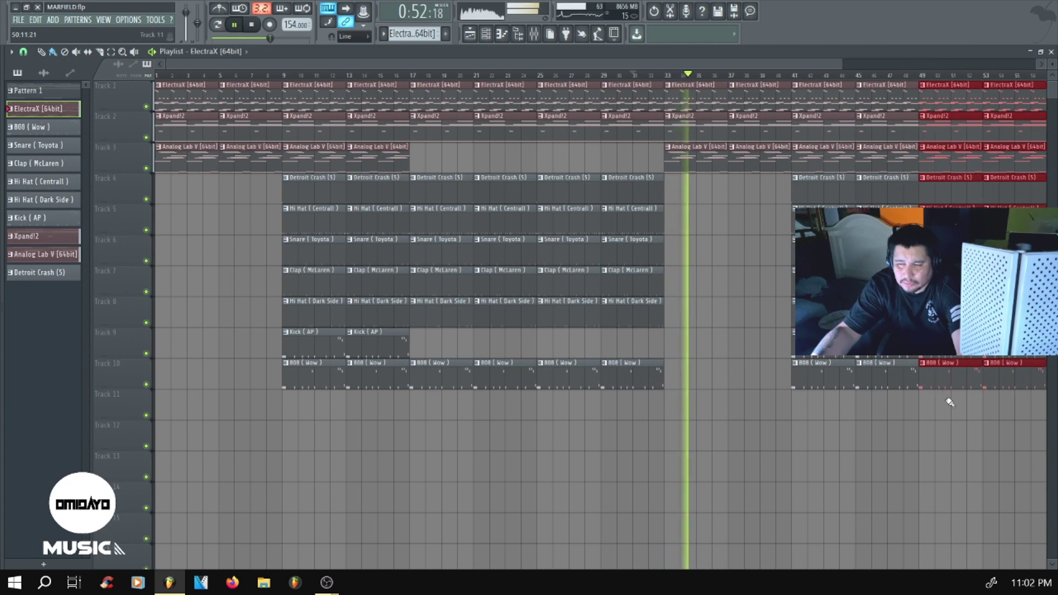
left_click(920, 430, "ctrl")
Step: Delete the Analog Lab V, Xpand!2 and ElectraX clips from bars 37 to 40
key("space")
right_click(735, 163)
right_click(741, 133)
right_click(746, 110)
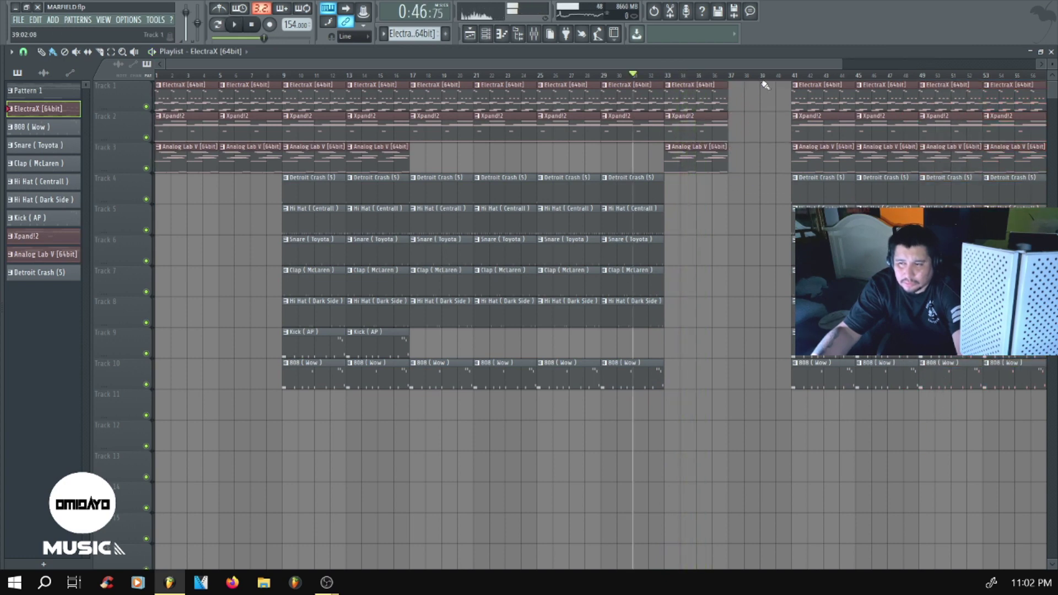
Step: Move the whole section of bars 41 to 56 four bars earlier so it starts at bar 37
left_click_drag(764, 85, 1036, 419)
left_click_drag(958, 221, 897, 200)
left_click(796, 511, "ctrl")
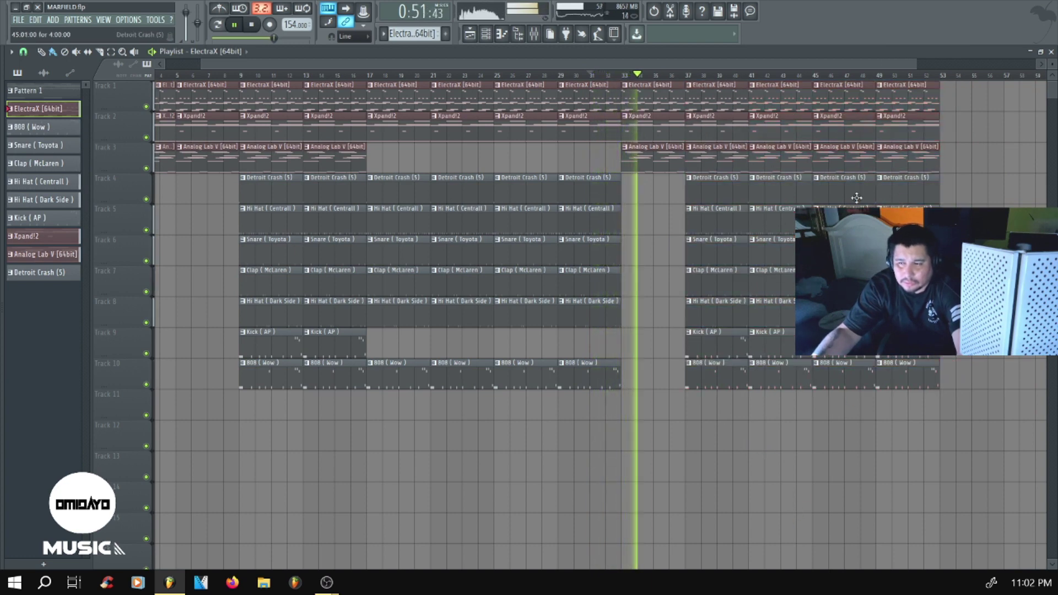
Step: Delete the Analog Lab V, drum and 808 clips from bars 45 to 52, keeping ElectraX and Xpand!2
left_click_drag(855, 198, 956, 418)
left_click(956, 416, "ctrl")
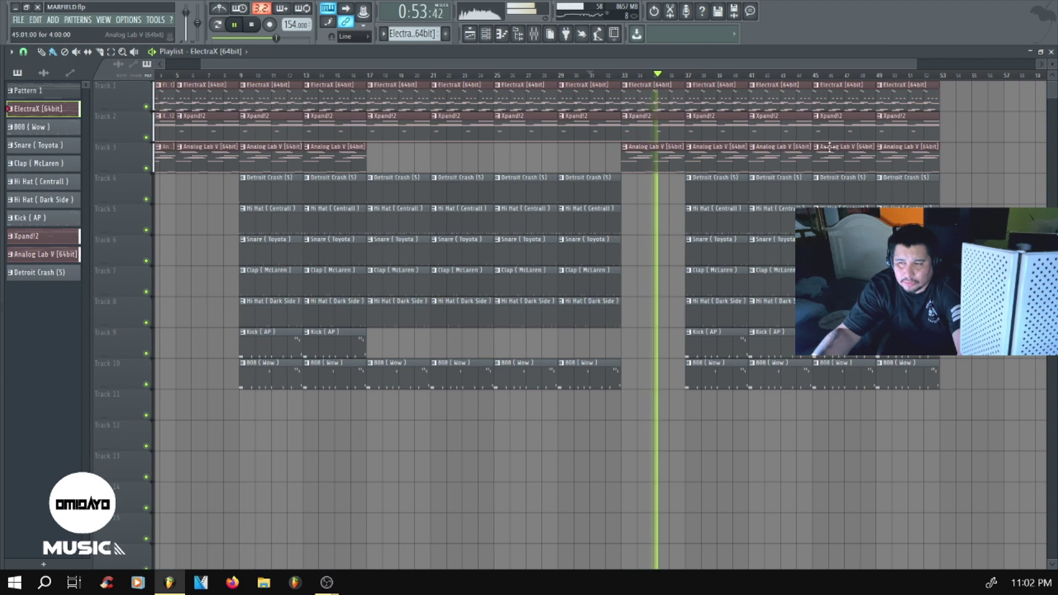
left_click_drag(828, 157, 937, 420)
key("Delete")
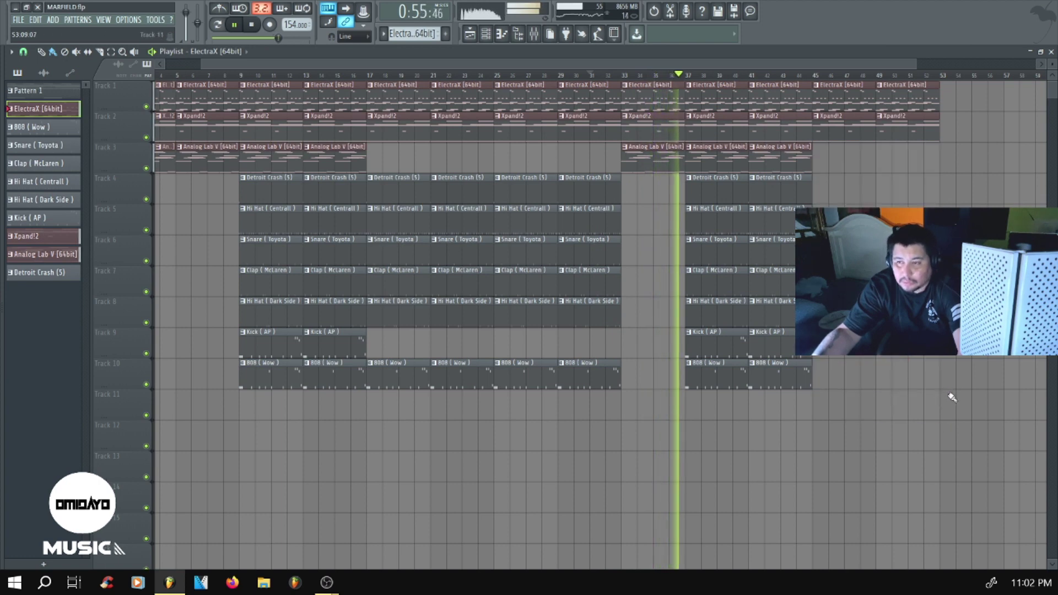
Step: Copy the drum and 808 clips of bars 17 to 32 to bars 45 to 60
left_click_drag(393, 174, 566, 449)
left_click_drag(411, 177, 850, 197)
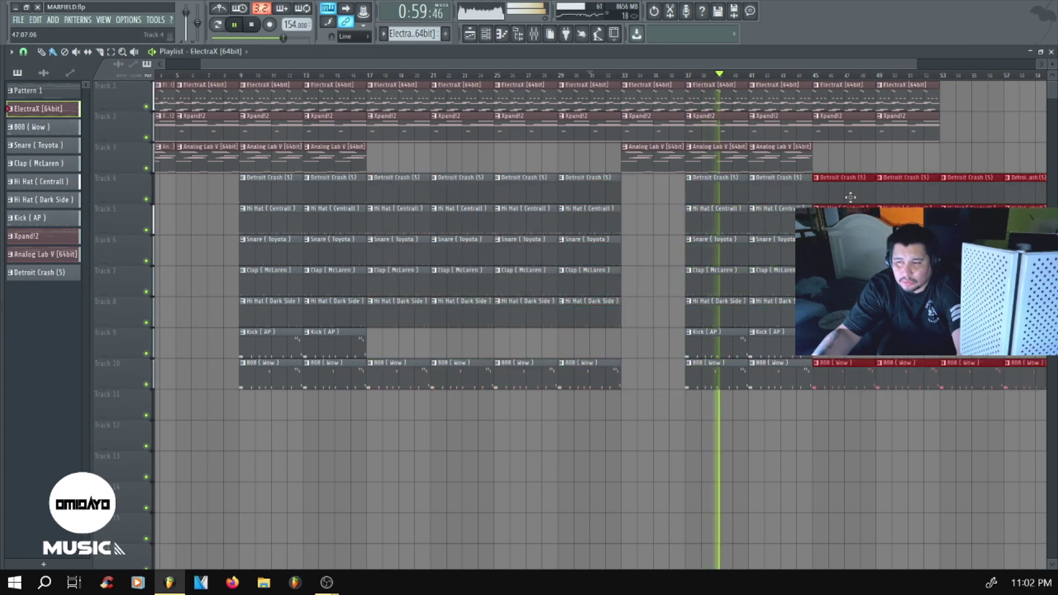
Step: Copy the ElectraX and Xpand!2 clips of bars 45 to 52 to bars 53 to 60 and clear the selection
left_click_drag(938, 85, 861, 136)
left_click_drag(863, 120, 977, 124)
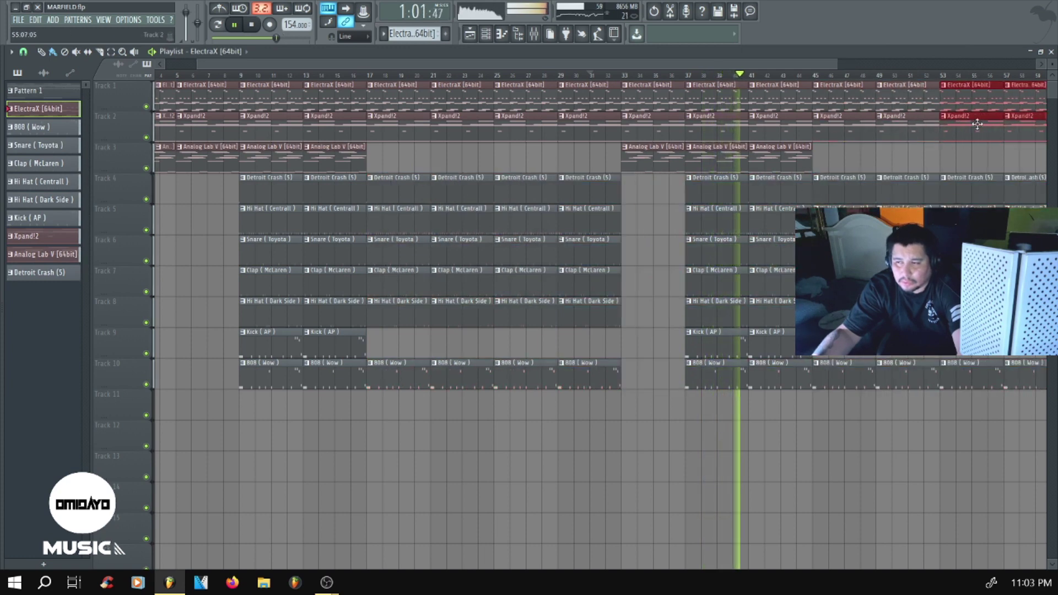
scroll(947, 89, "down", 3)
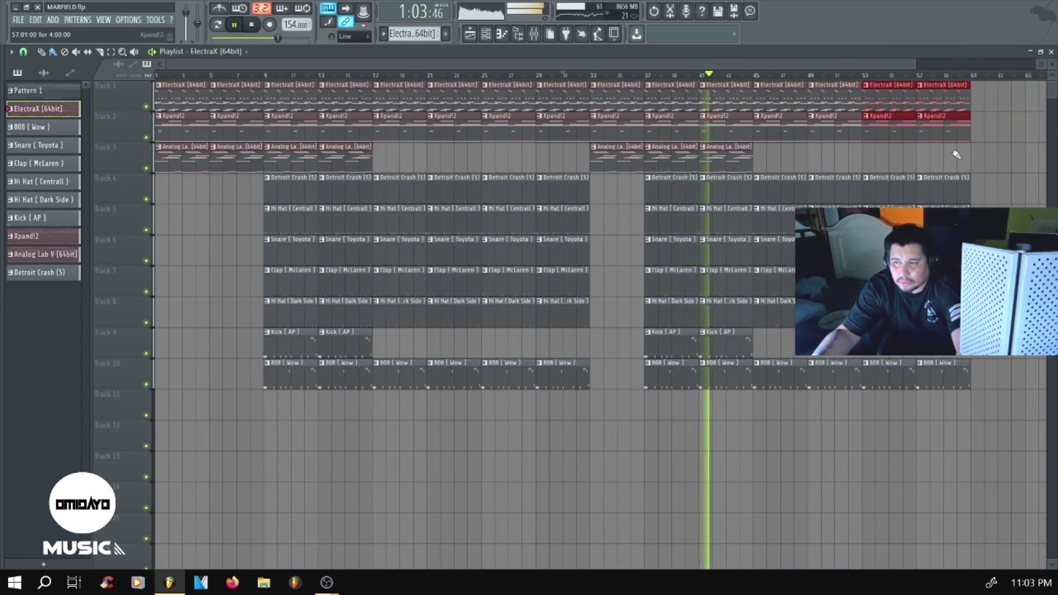
left_click(954, 161)
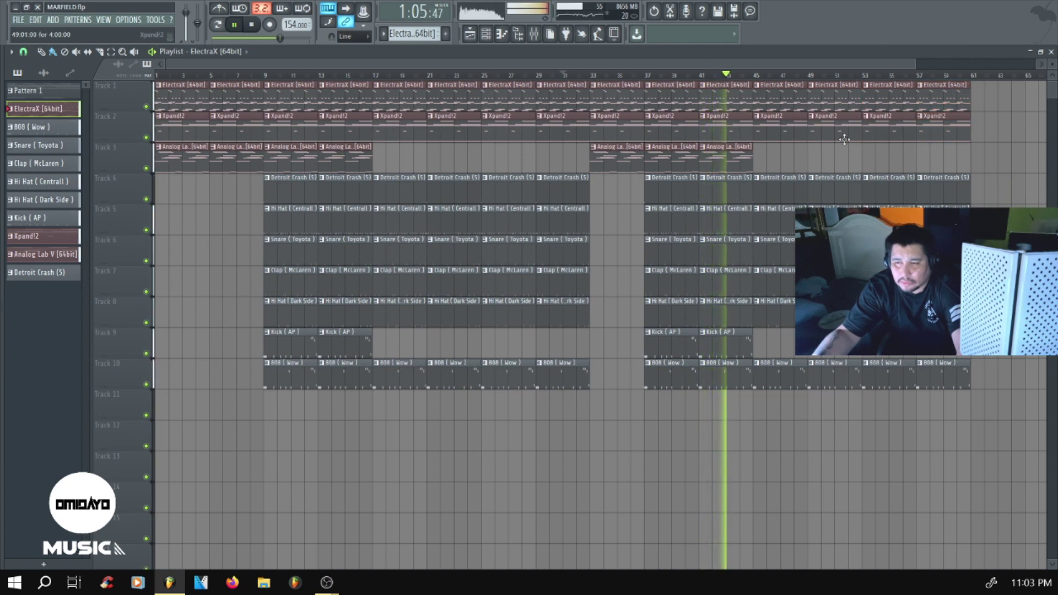
Step: Delete the Xpand!2 clips starting at bars 45 and 17, and save the project
right_click(796, 130)
right_click(404, 129)
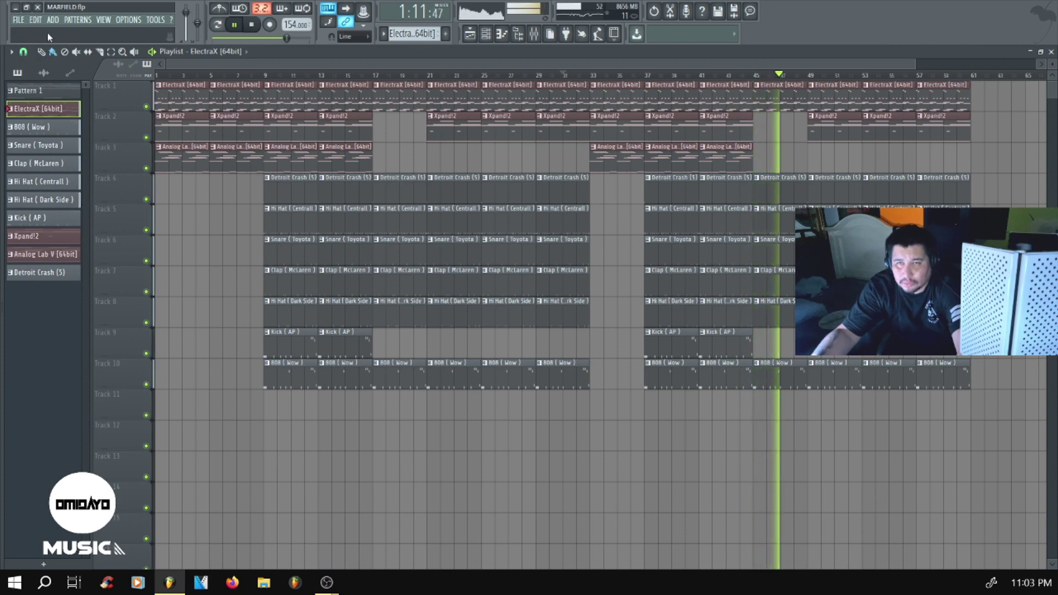
left_click(18, 19)
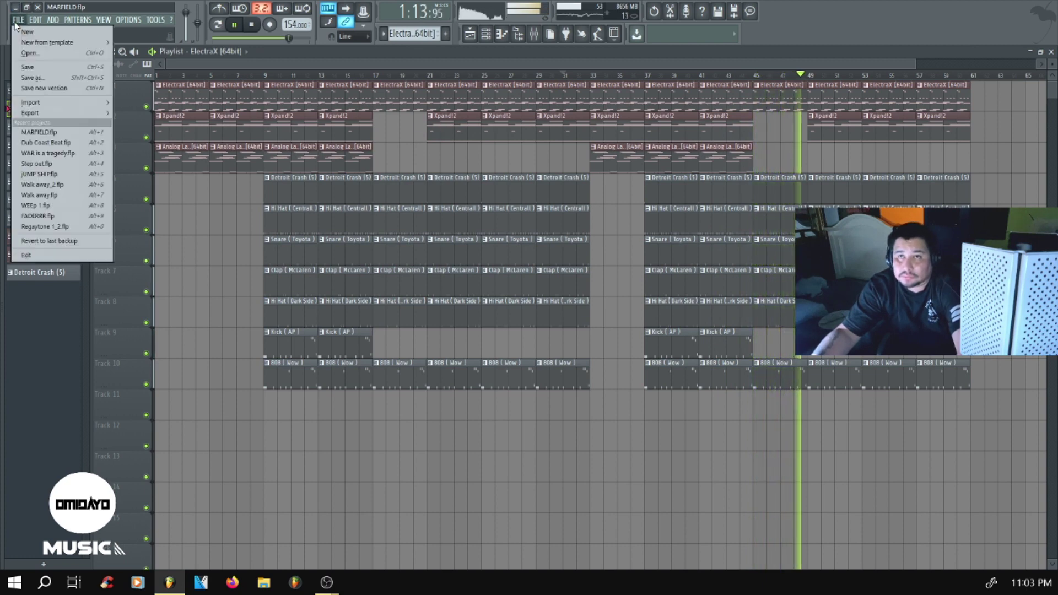
left_click(28, 68)
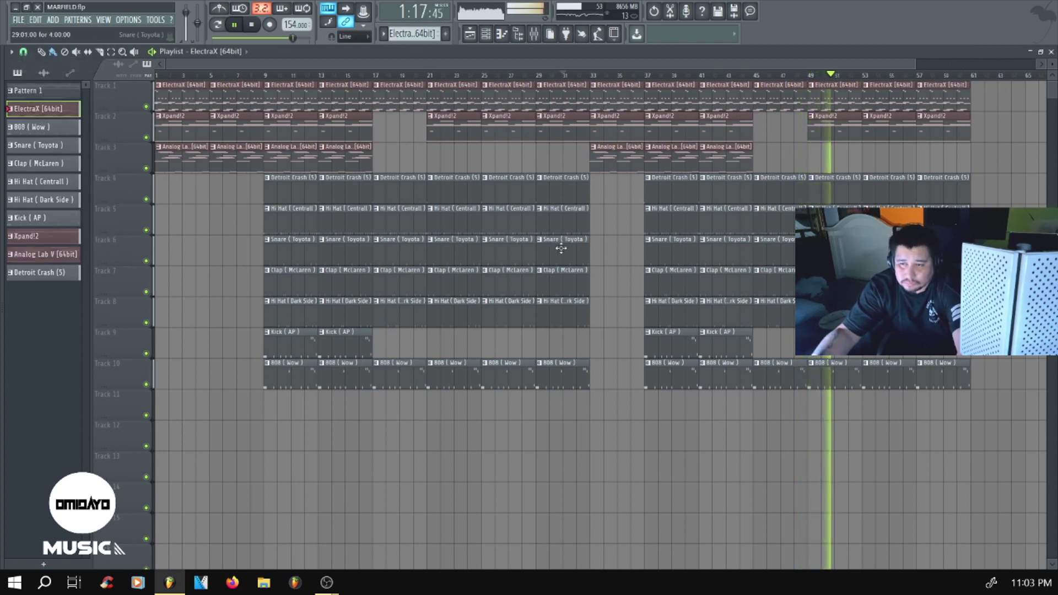
Step: Place two Analog Lab V clips over bars 53 to 60 on Track 3
left_click(712, 144)
left_click(887, 157)
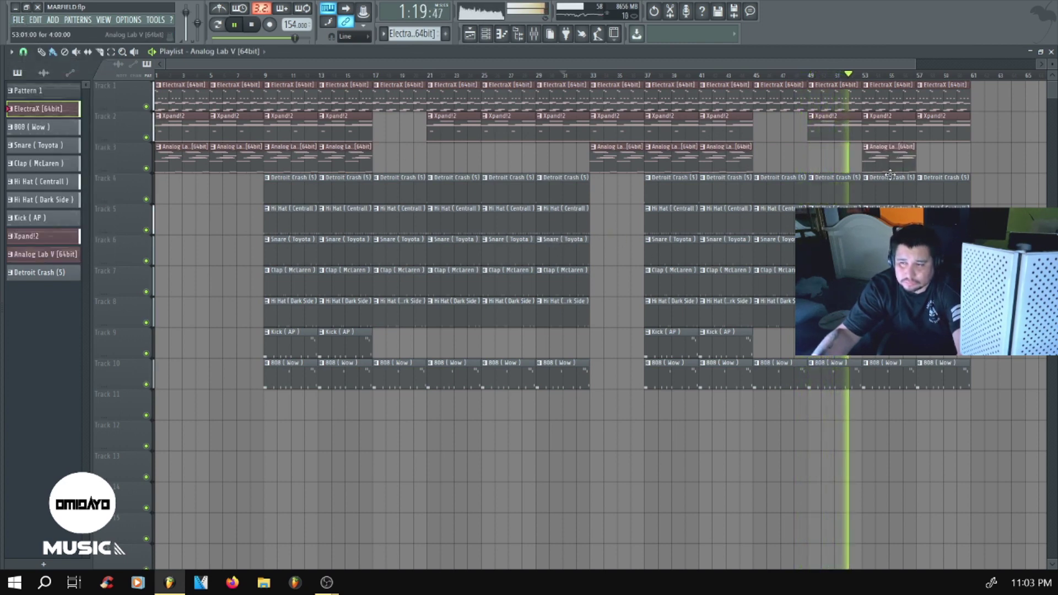
left_click(941, 157)
Step: Copy the two Analog Lab V clips of bars 53 to 60 to bars 25 to 32 and clear the selection
left_click_drag(940, 158, 898, 152)
left_click_drag(893, 157, 522, 159)
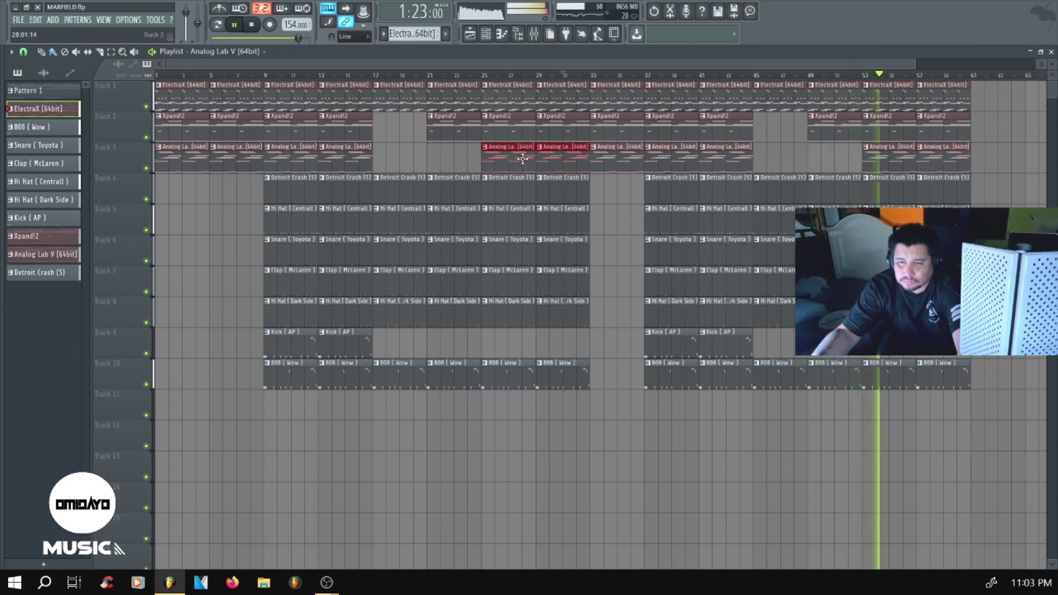
left_click(614, 272)
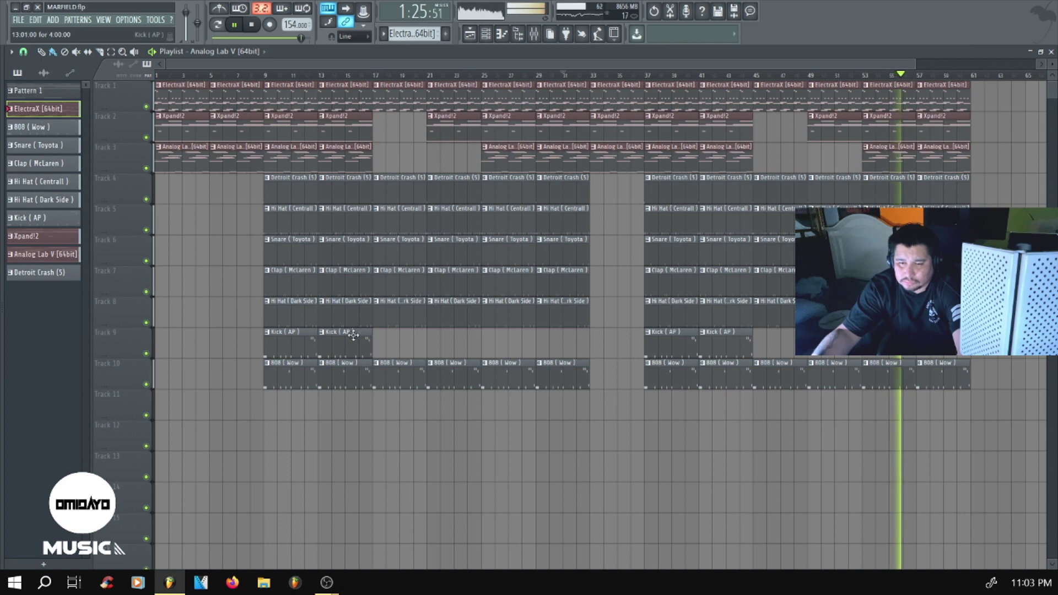
Step: Copy the two Kick ( AP ) clips of bars 9 to 16 to bars 25 to 32 and play the song from bar 24
left_click_drag(345, 334, 600, 329)
key("space")
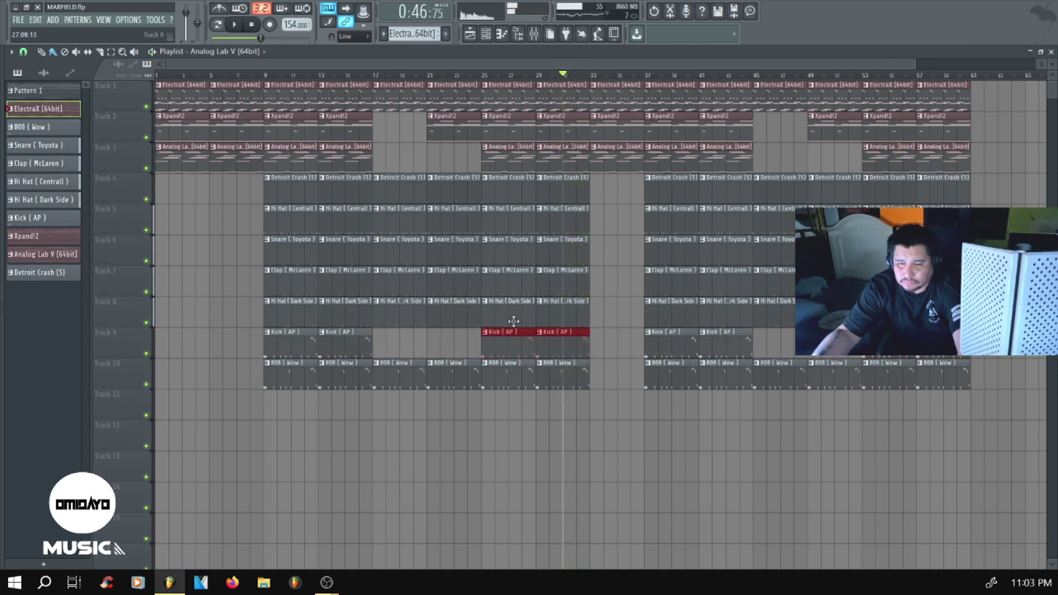
left_click(468, 76)
key("space")
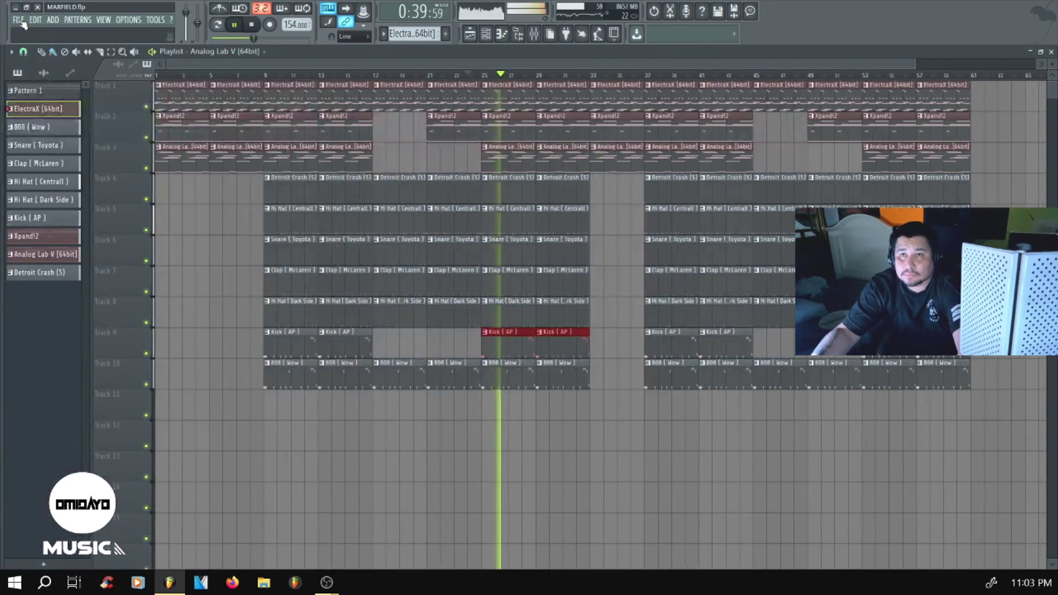
Step: Save the project and stop the playback
left_click(18, 19)
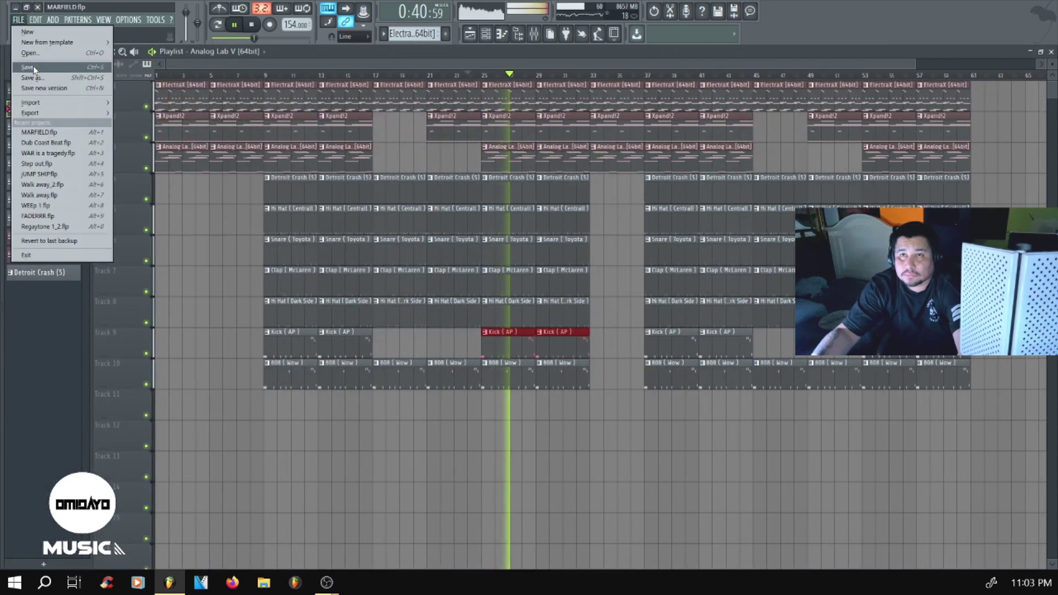
left_click(33, 68)
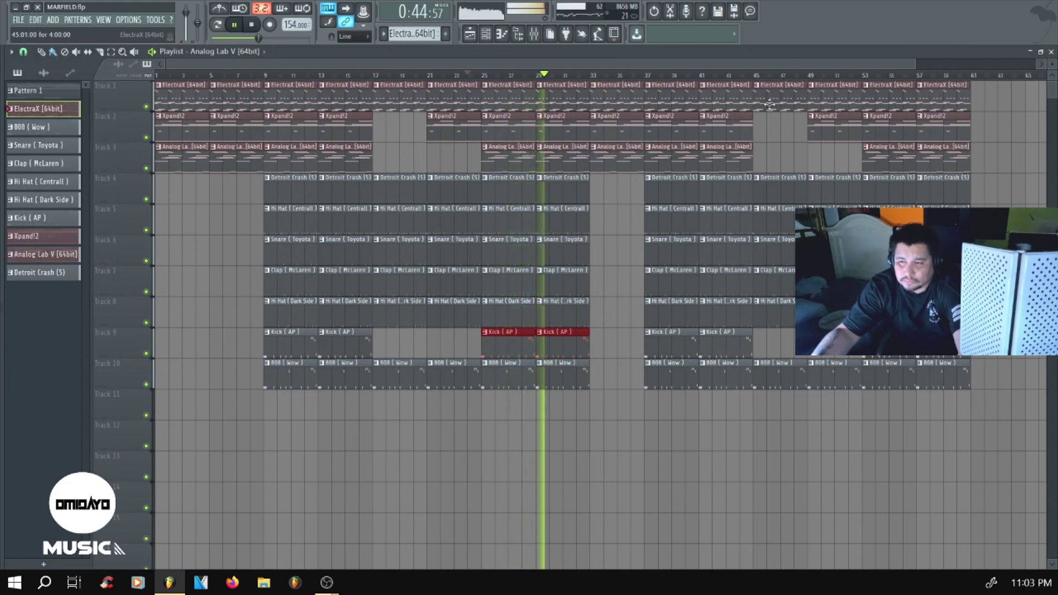
left_click(251, 25)
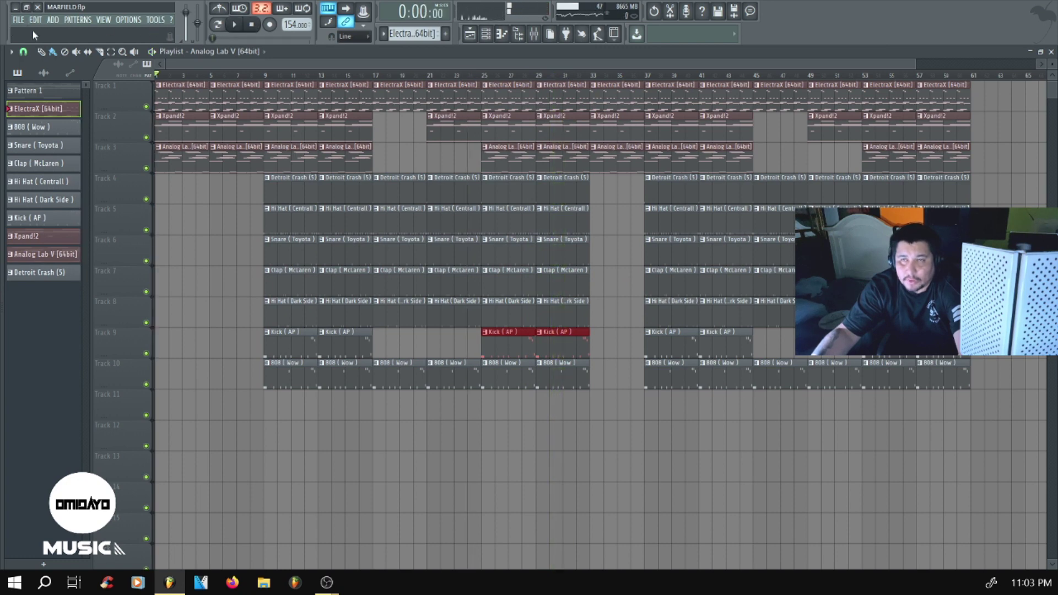